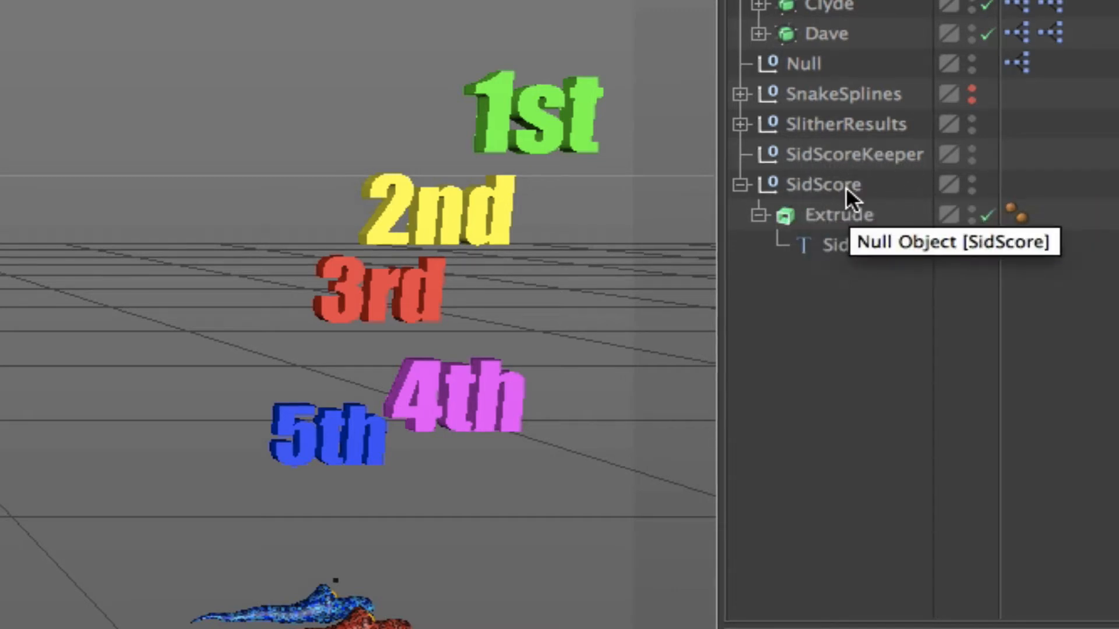
- Inspect the SidScoreKeeper and SidScore nulls and the Extrude and SidText objects beneath SidScore
left_click(846, 155)
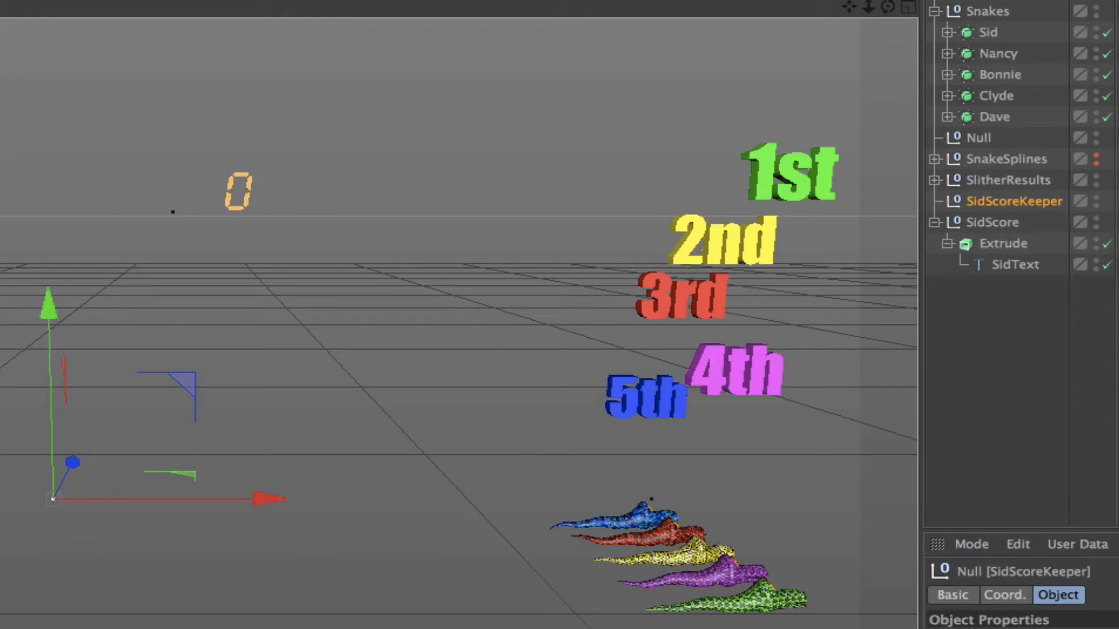
left_click(980, 222)
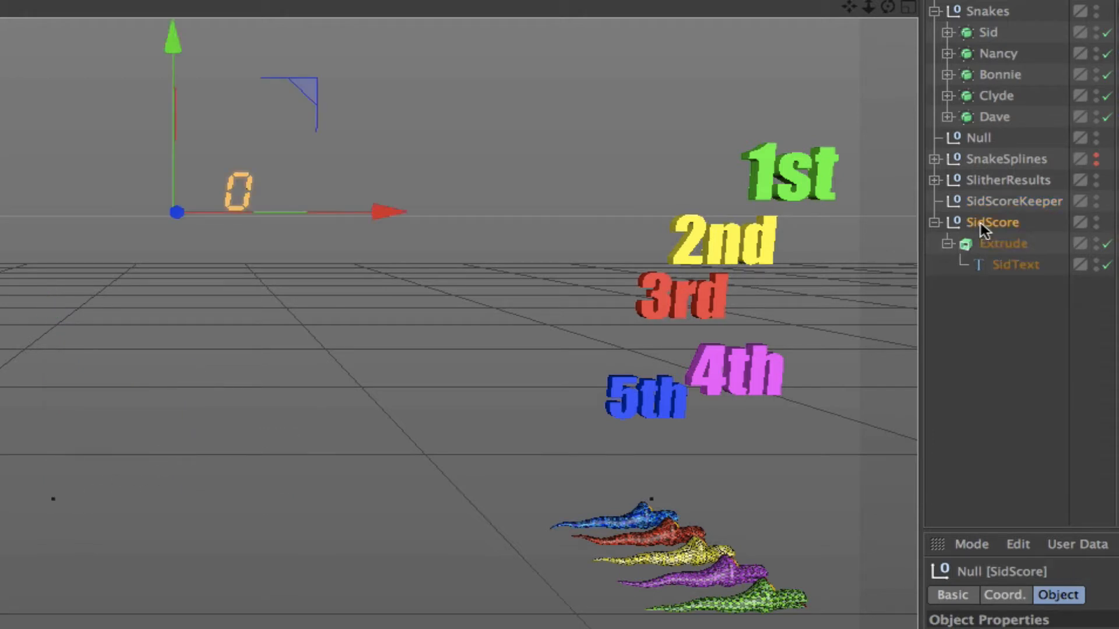
left_click(991, 245)
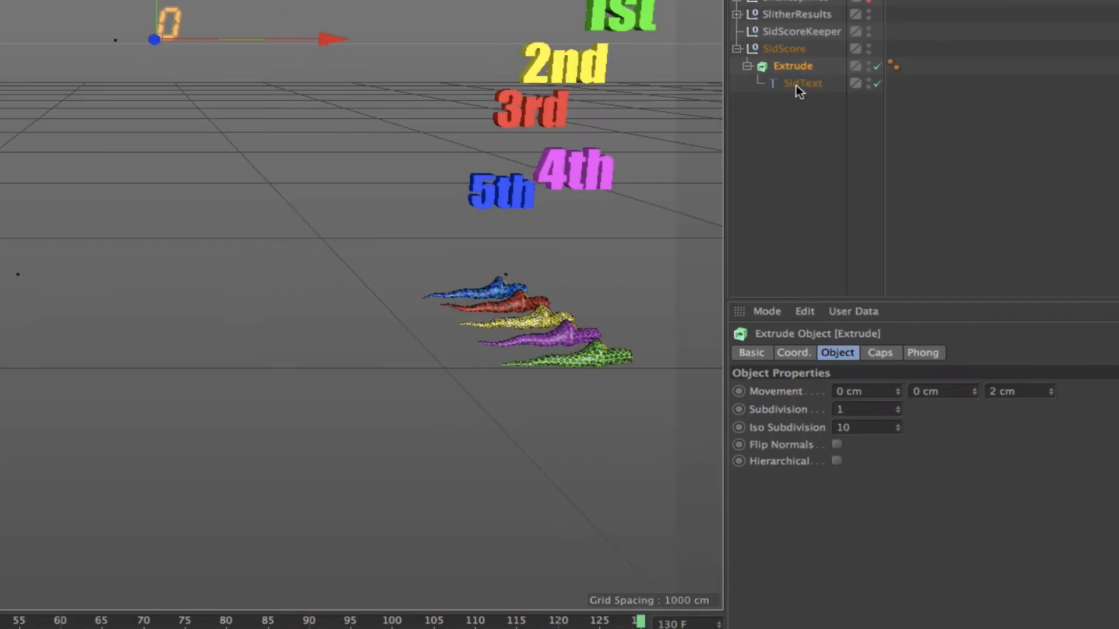
left_click(837, 115)
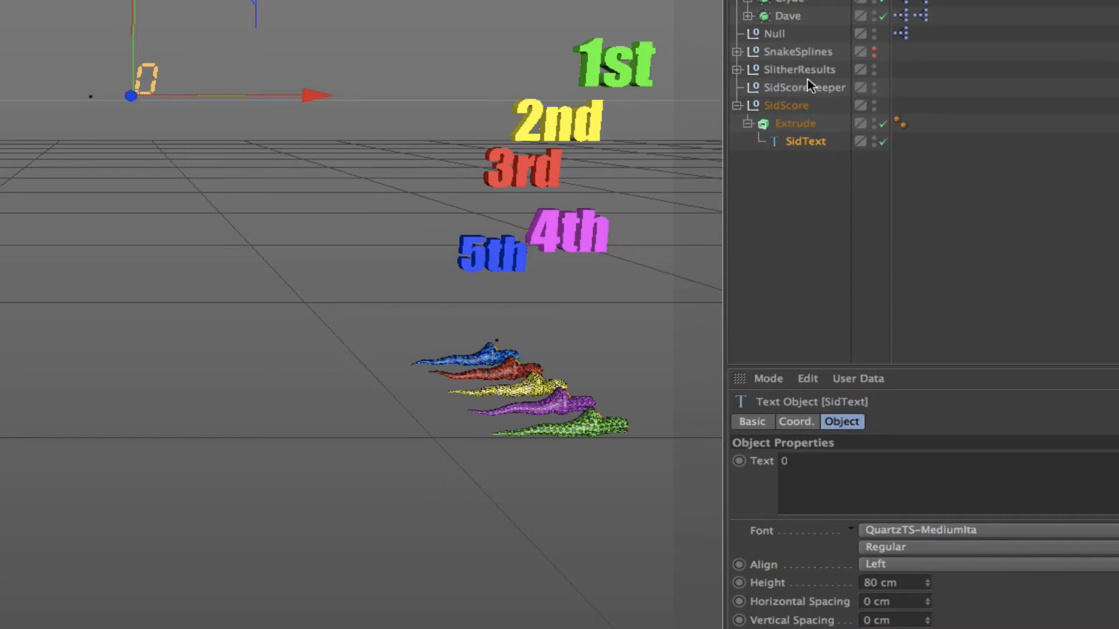
- Open the XPresso expression attached to the Null object
double_click(908, 34)
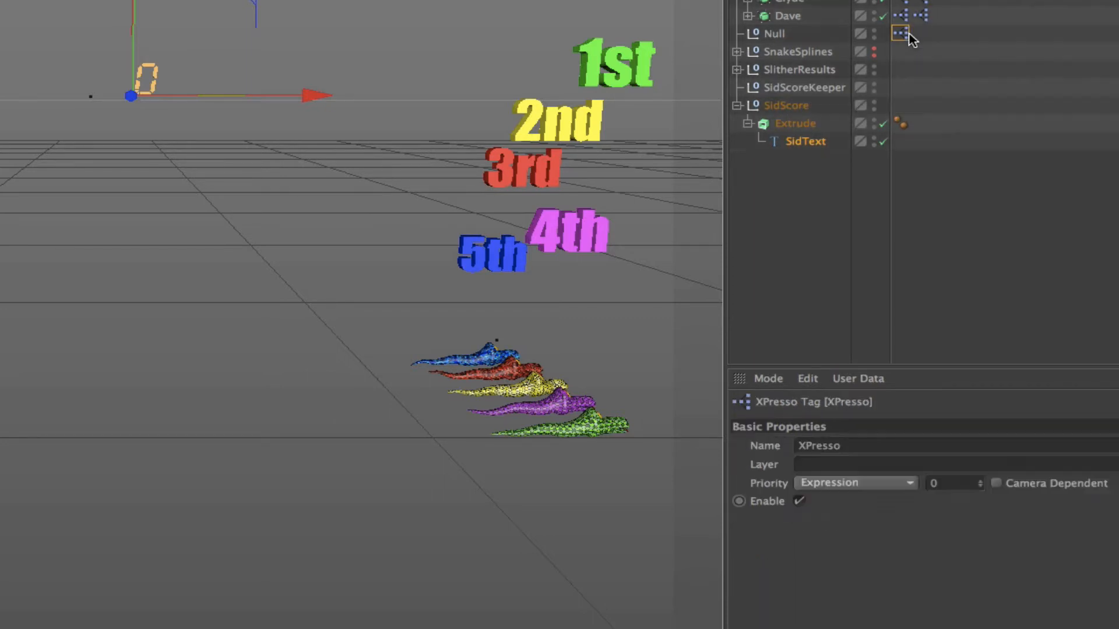
middle_click_drag(434, 294, 551, 149)
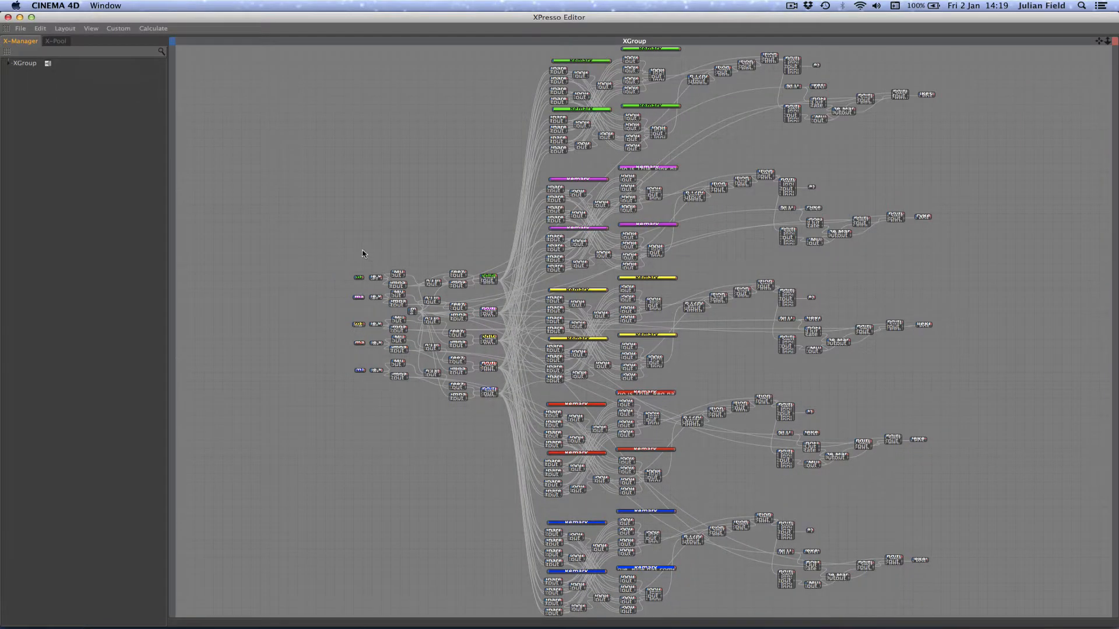
left_click_drag(362, 254, 498, 349)
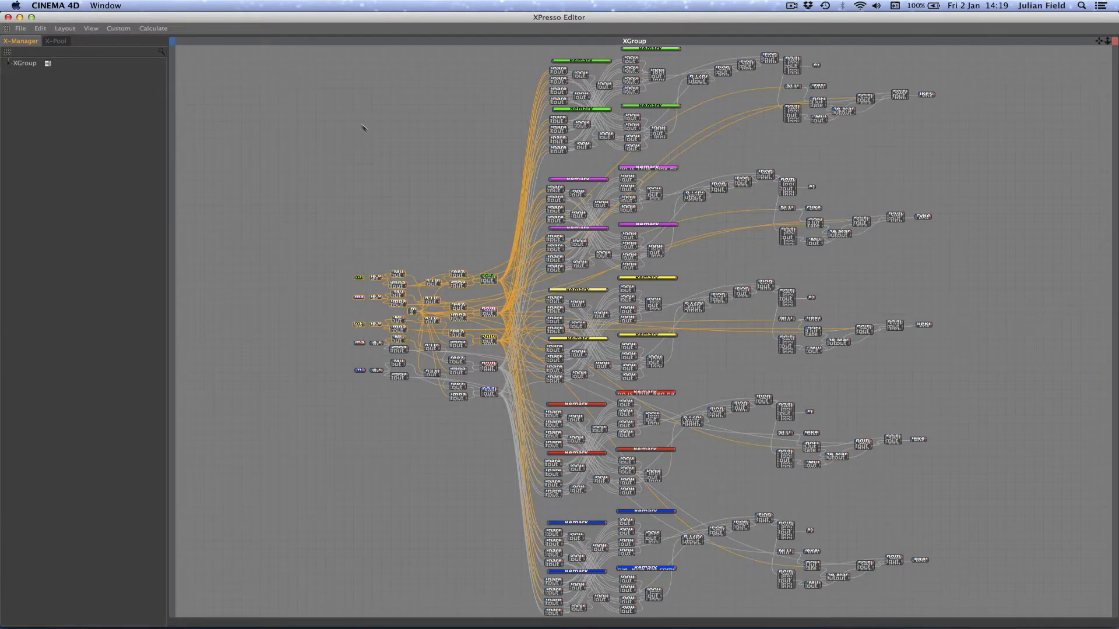
left_click(95, 29)
left_click(112, 62)
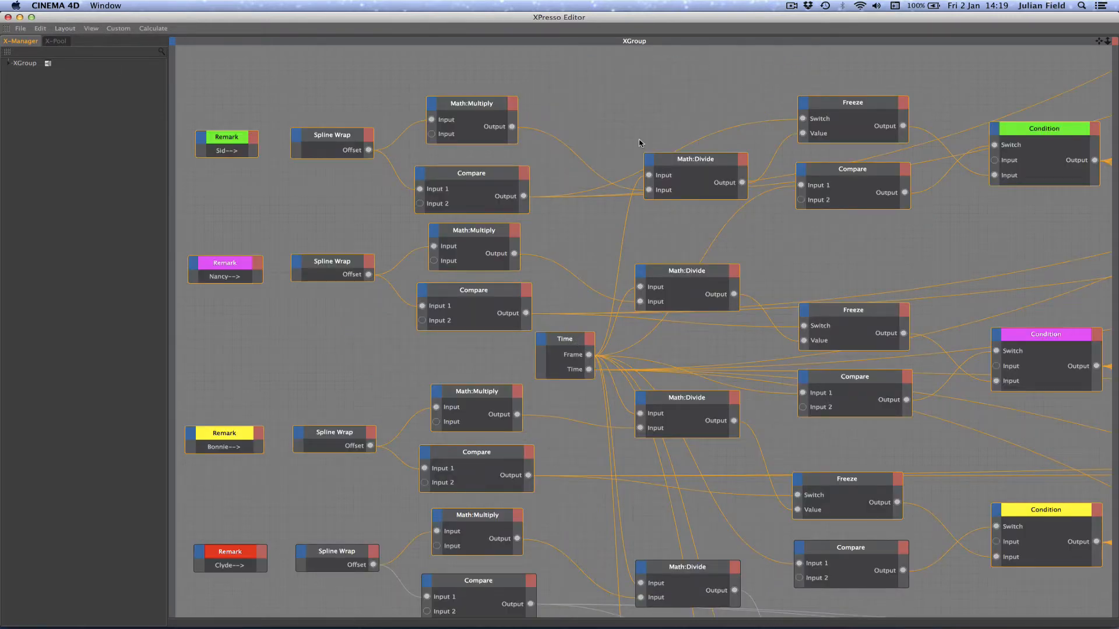
- Add a Compare node above the first Math:Divide node and connect the Time node's Frame output to its Input 1
right_click(602, 88)
mouse_move(626, 95)
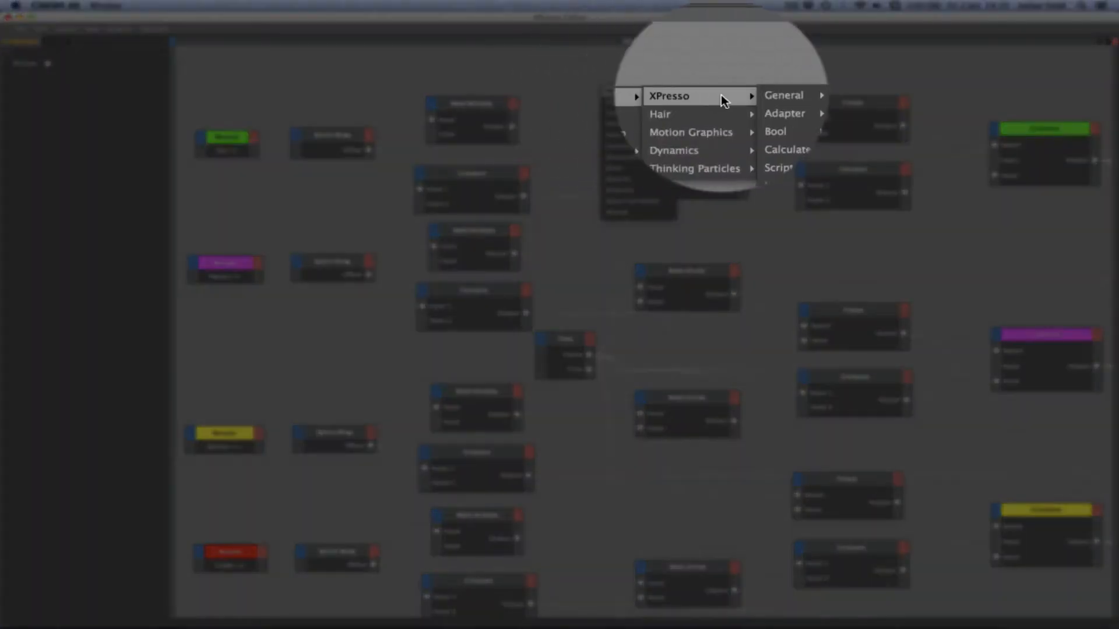
mouse_move(730, 125)
mouse_move(707, 94)
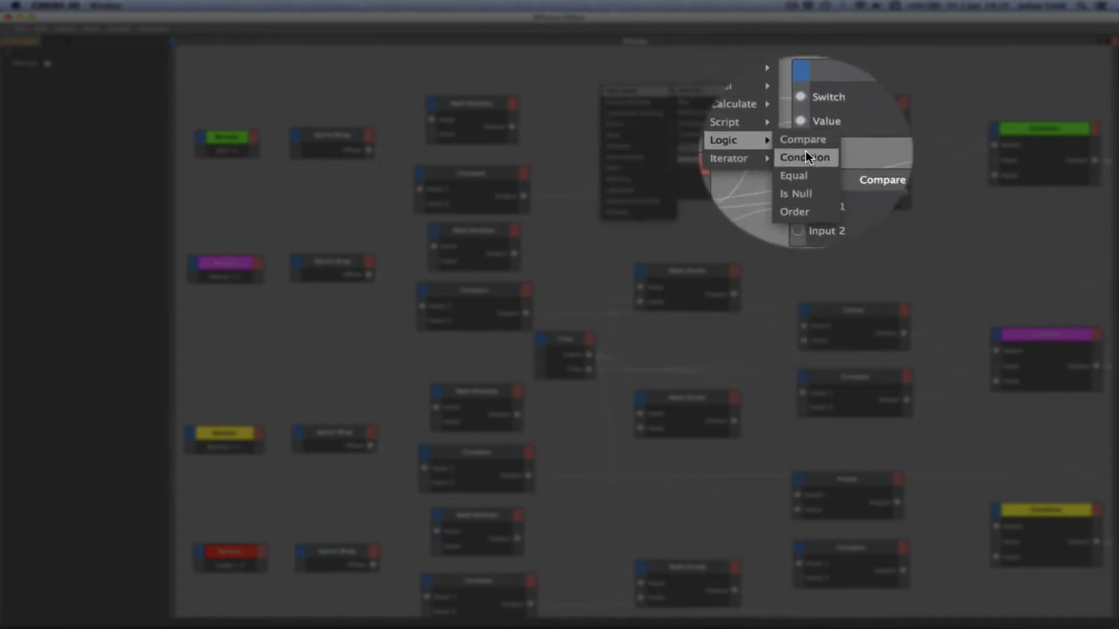
left_click(805, 146)
left_click_drag(603, 73, 684, 71)
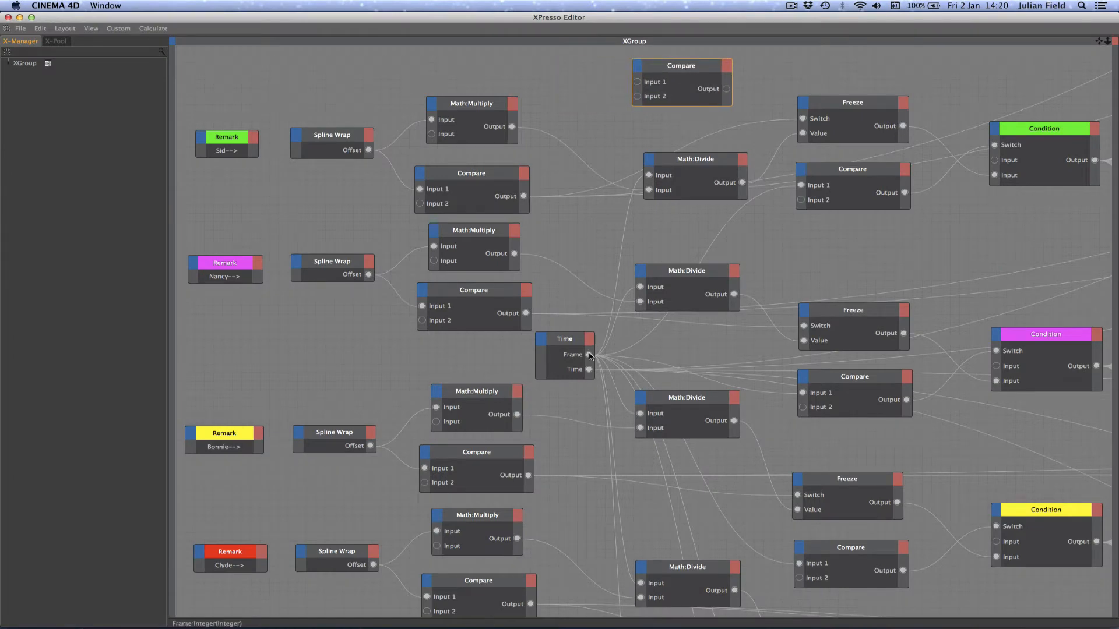
left_click_drag(589, 353, 637, 82)
- Move the new Compare node into Sid's result nodes, to the right of his Text node
left_click(91, 29)
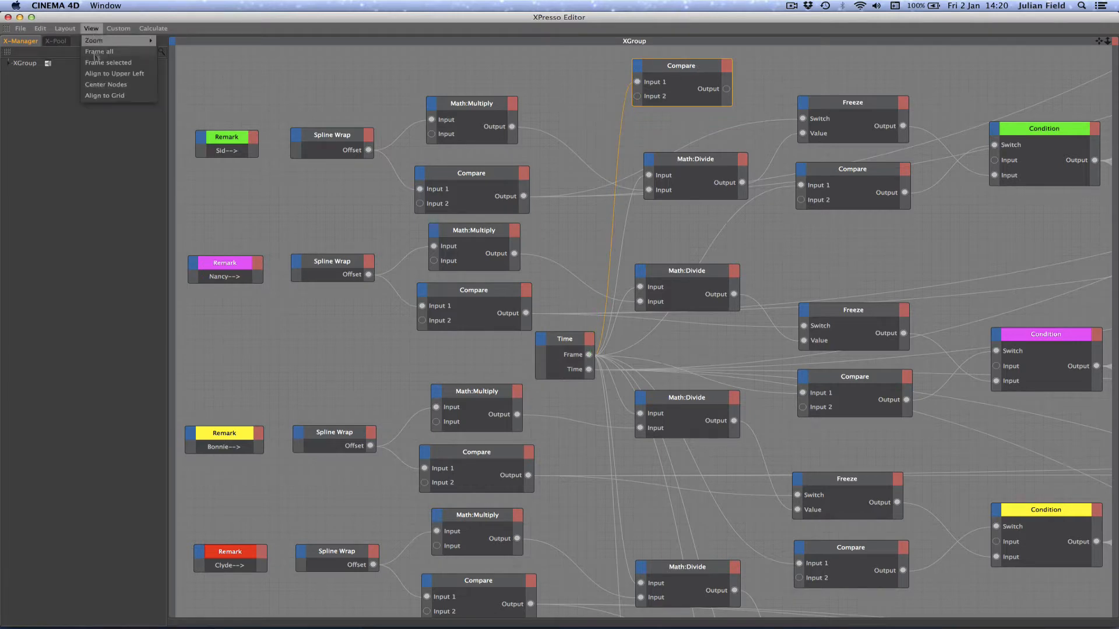
left_click(99, 59)
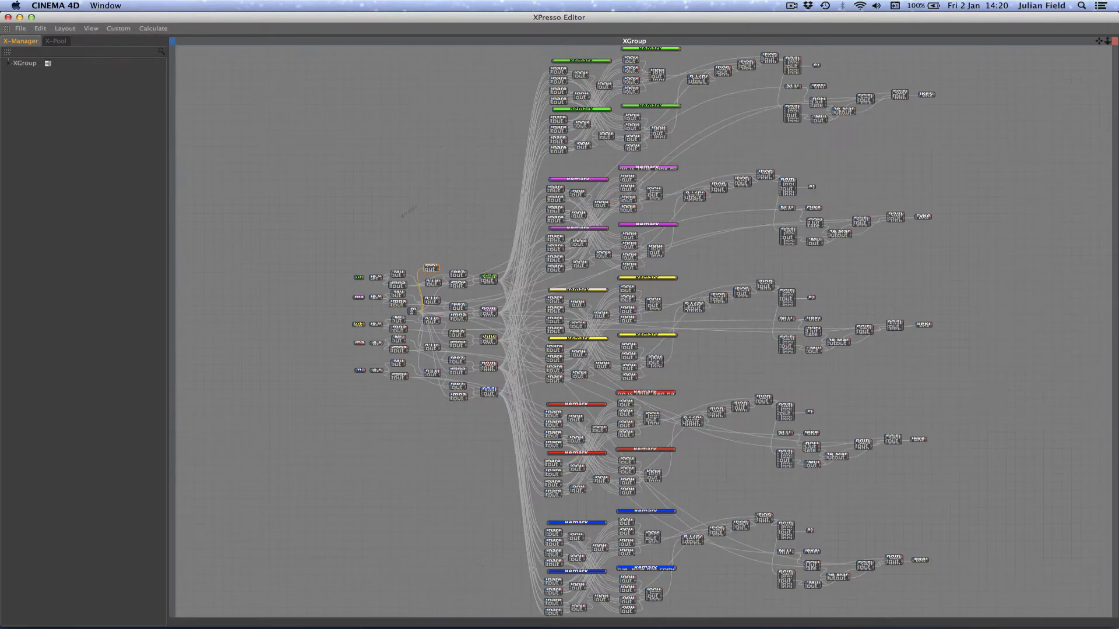
left_click_drag(433, 267, 732, 153)
left_click_drag(810, 112, 866, 64)
- Bring up Sid's result nodes and shift the XPresso Editor window aside to uncover the object attributes
left_click_drag(775, 48, 967, 143)
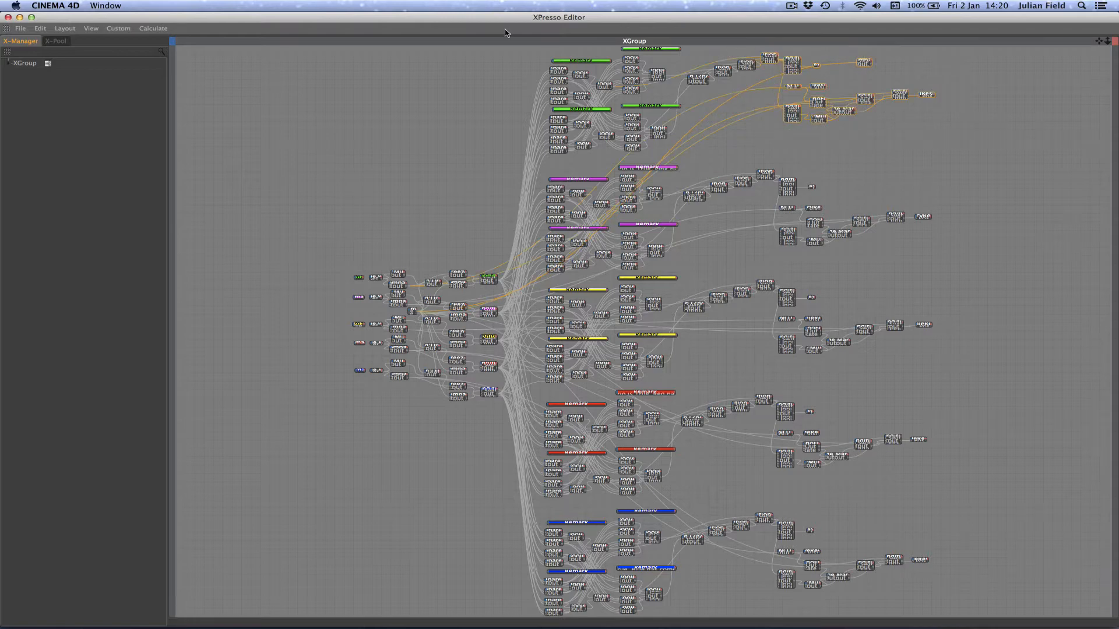
left_click(91, 28)
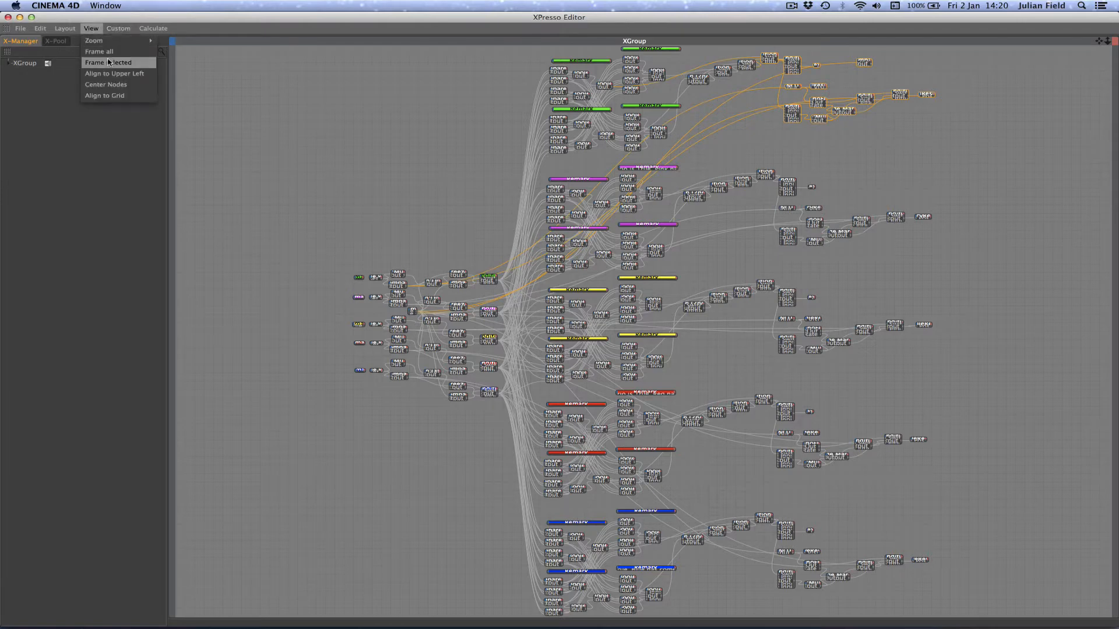
left_click(111, 61)
scroll(1002, 56, "down", 2)
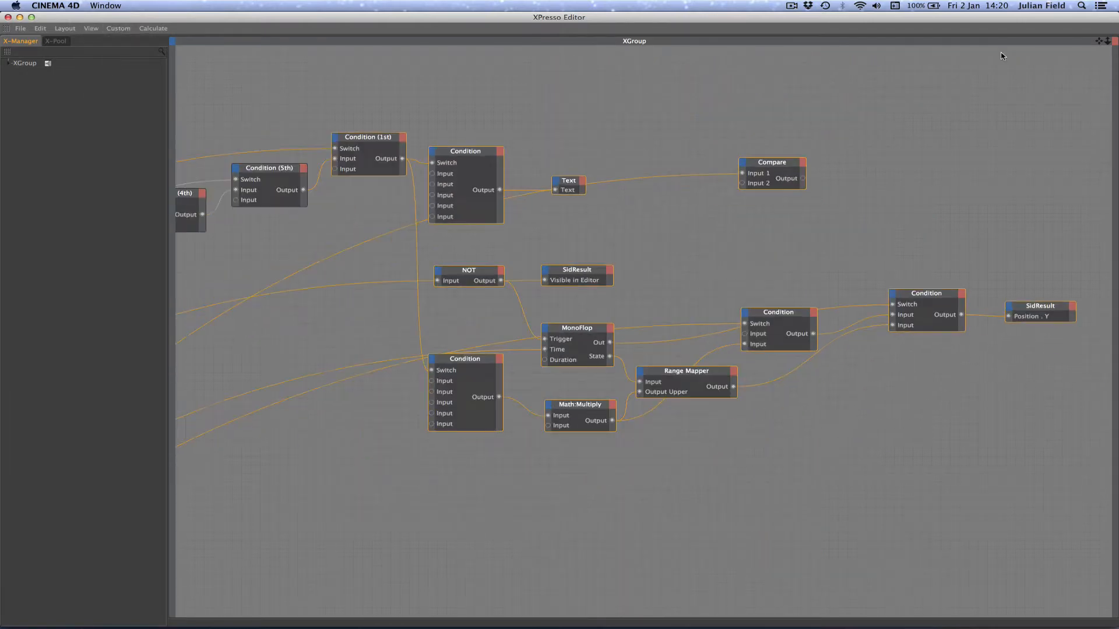
scroll(1002, 56, "down", 2)
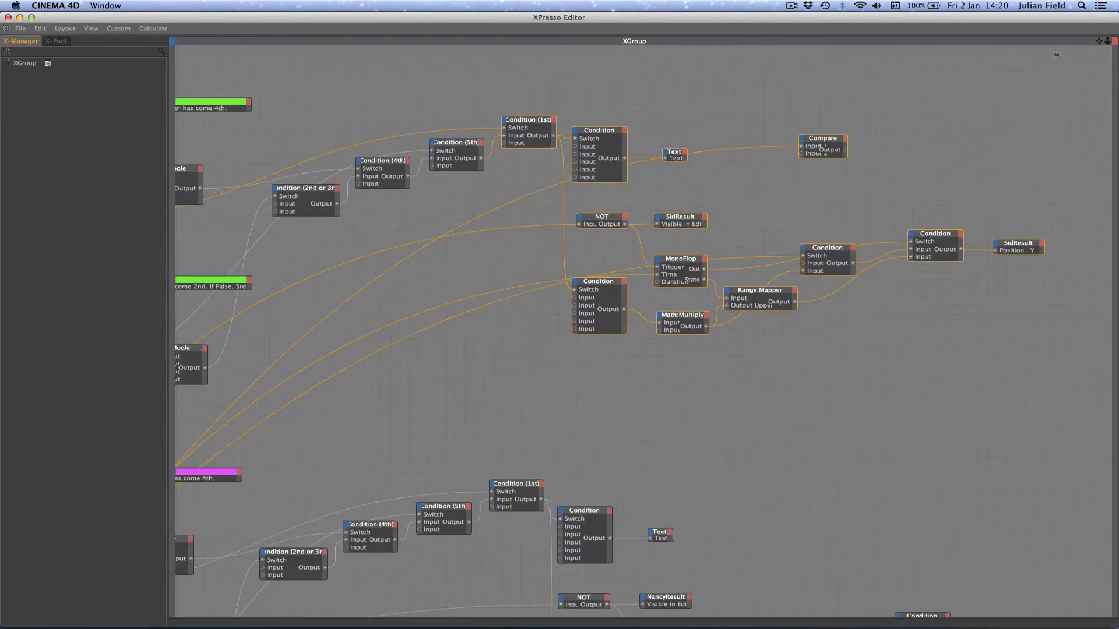
left_click_drag(1099, 41, 888, 97)
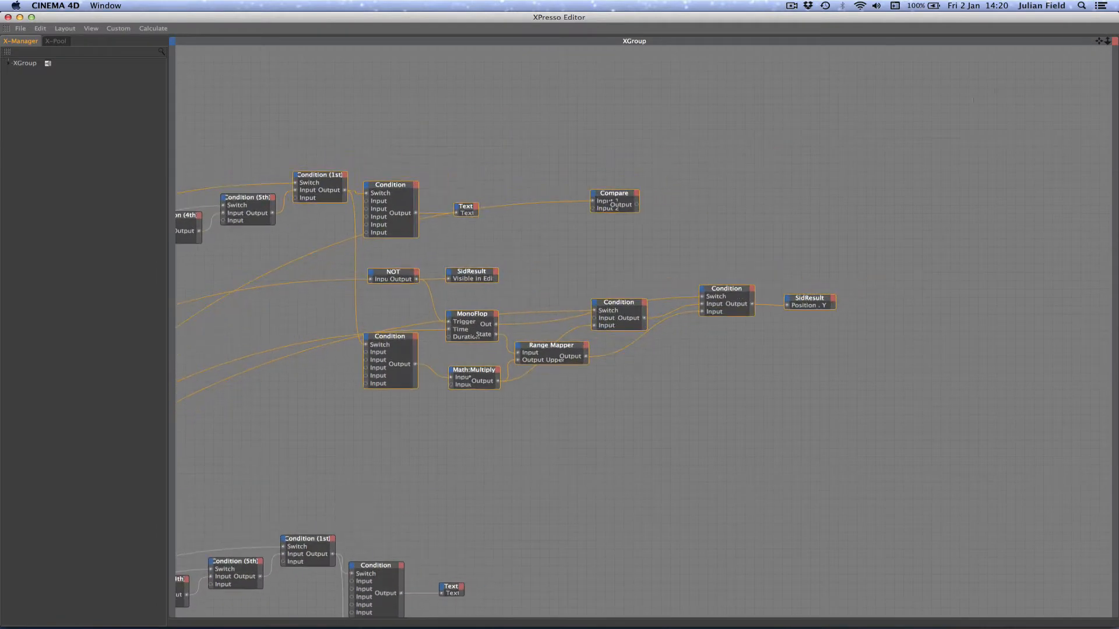
scroll(820, 180, "up", 1)
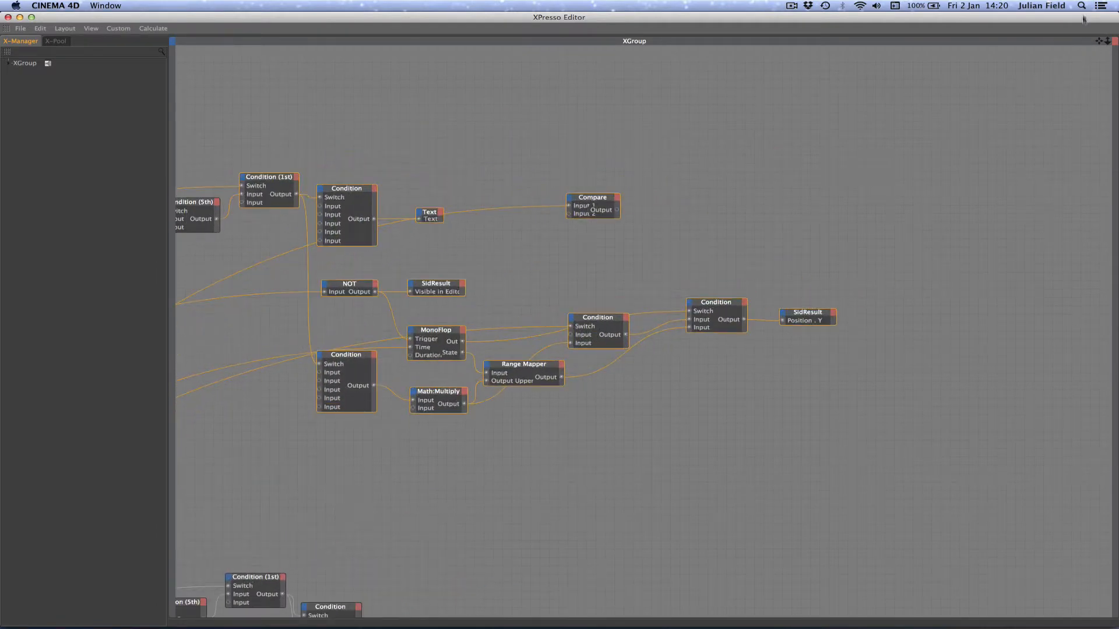
left_click_drag(1085, 20, 686, 9)
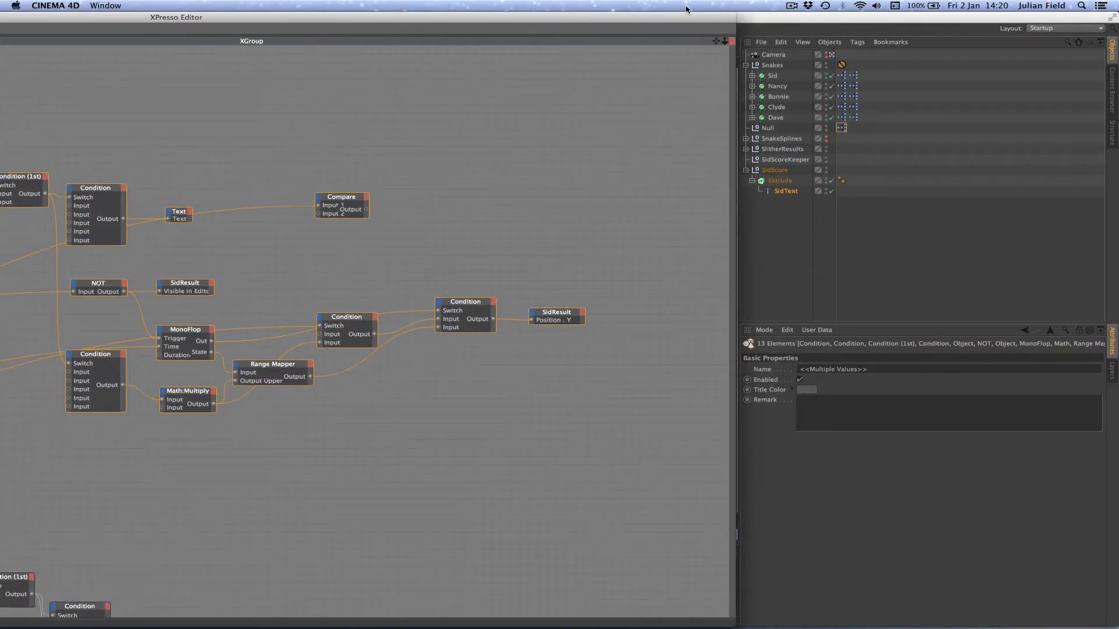
- Set Input 2 of the new Compare node to 120
left_click(344, 200)
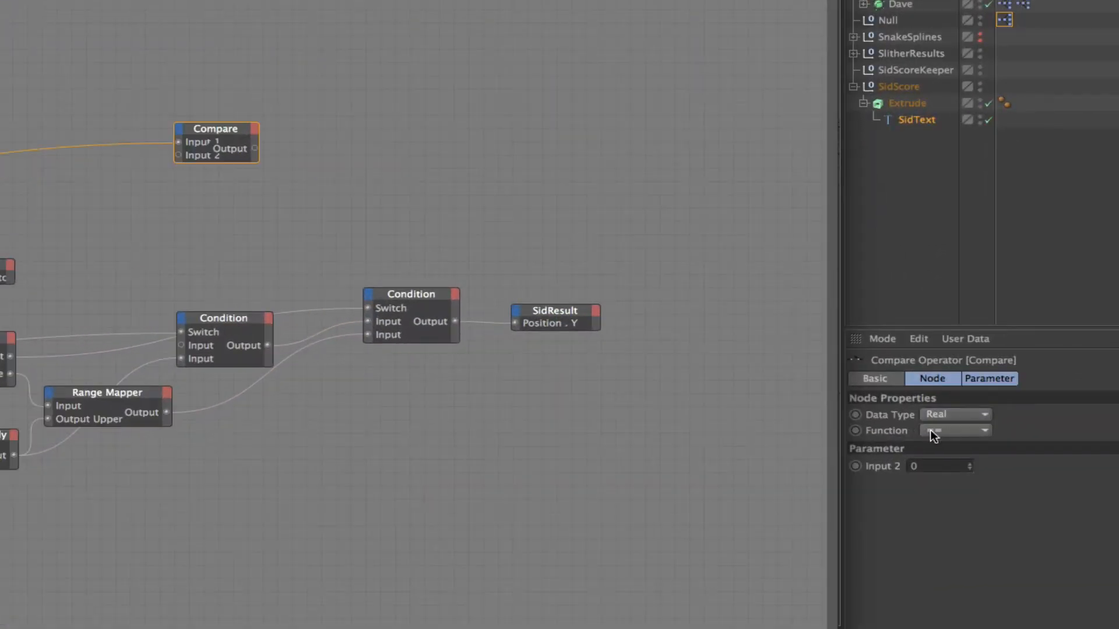
double_click(914, 466)
type("12")
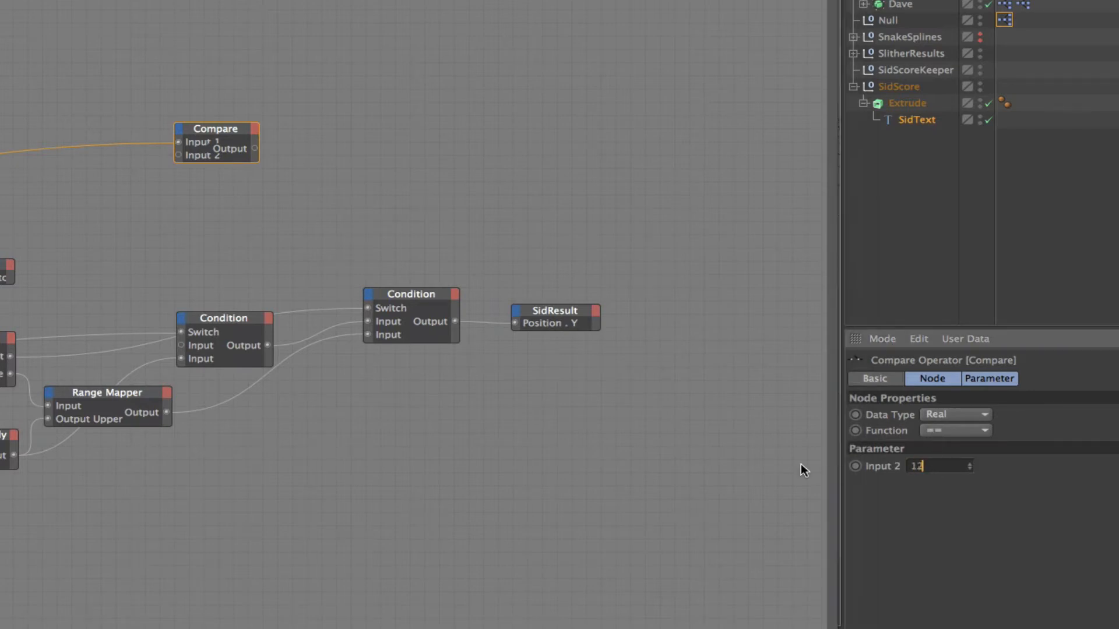
type("0")
key("Return")
left_click(293, 145)
left_click(214, 129)
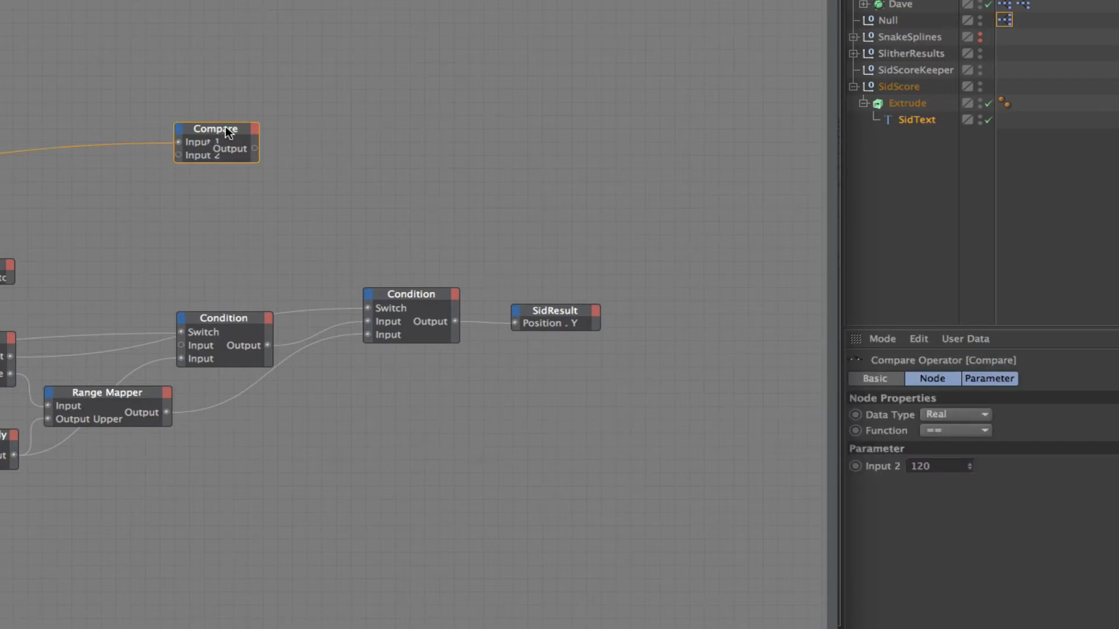
- Add a Math node below the Compare node, with its function set to Multiply and Input [2] set to 10
right_click(192, 245)
mouse_move(245, 252)
mouse_move(396, 252)
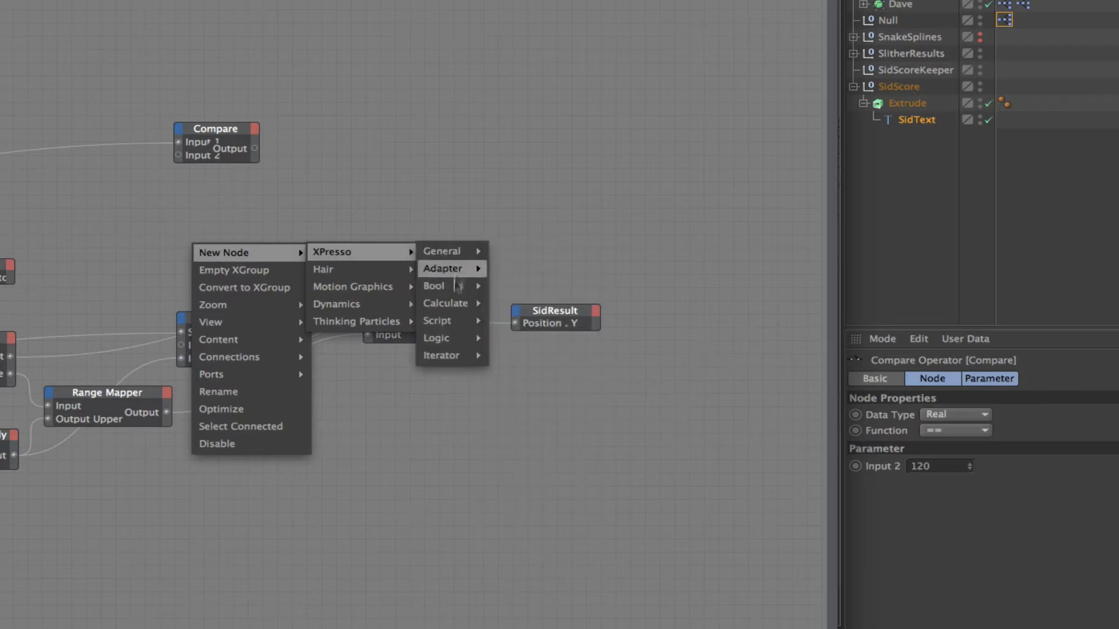
mouse_move(458, 291)
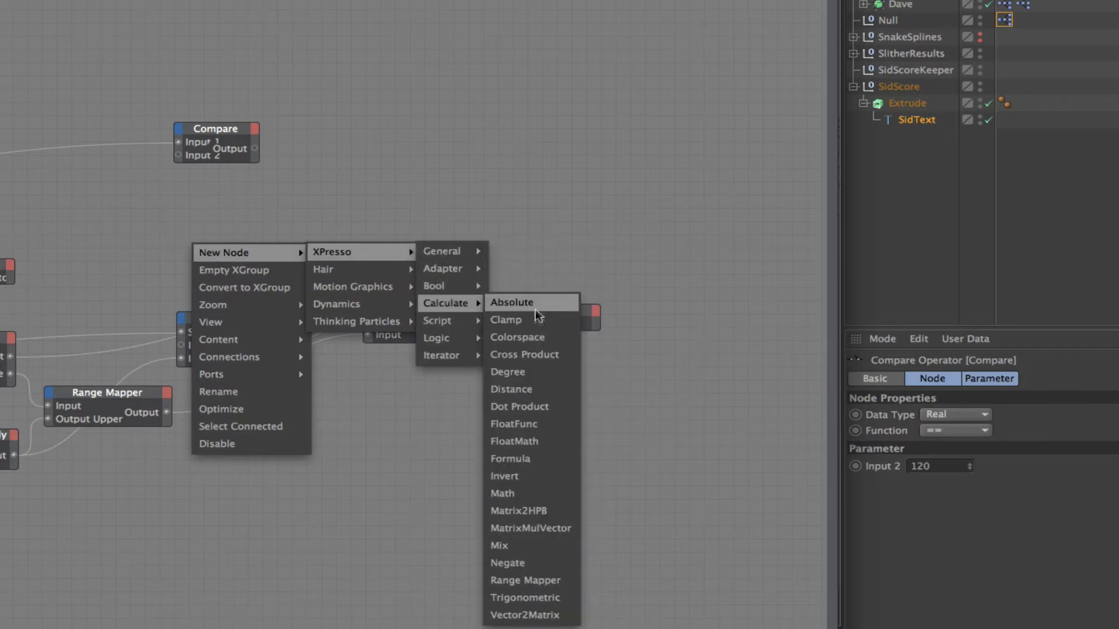
left_click(530, 496)
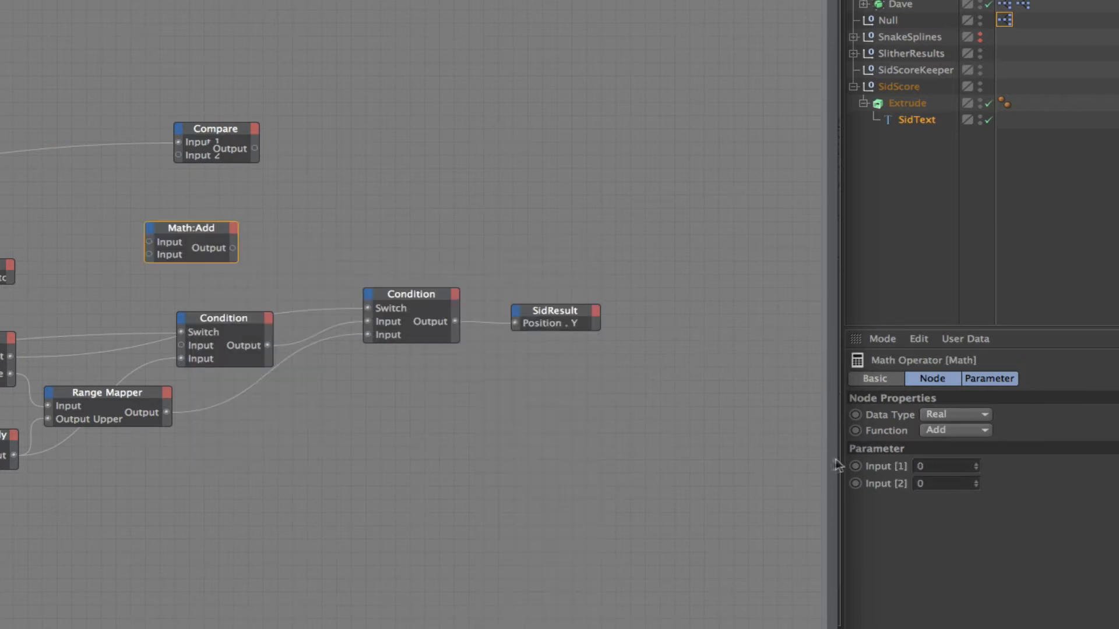
left_click(940, 431)
left_click(961, 480)
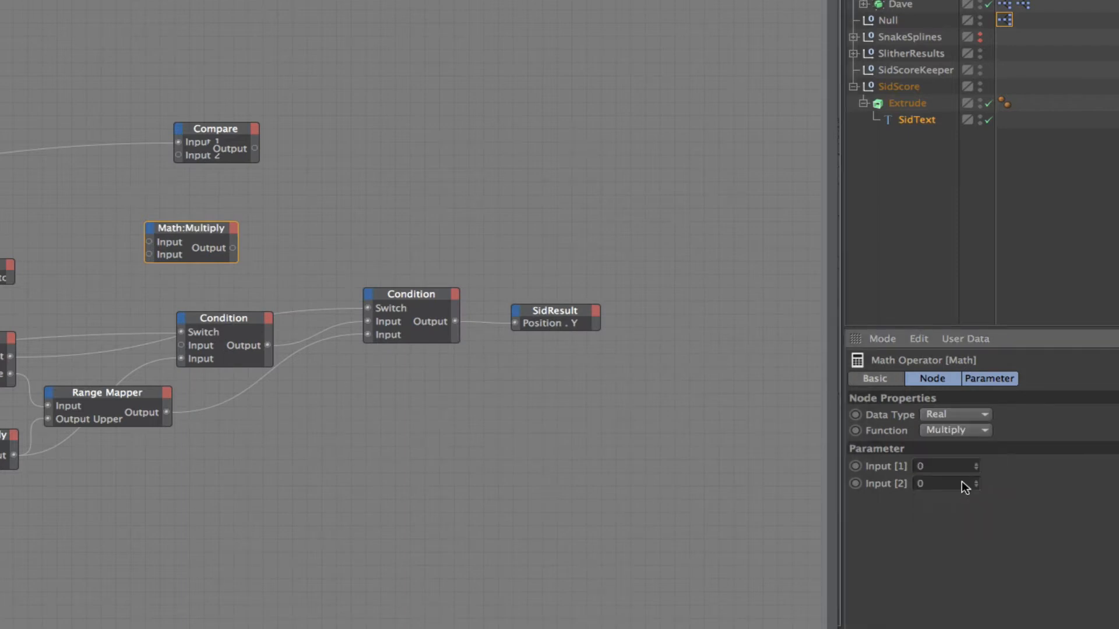
left_click(944, 484)
type("10")
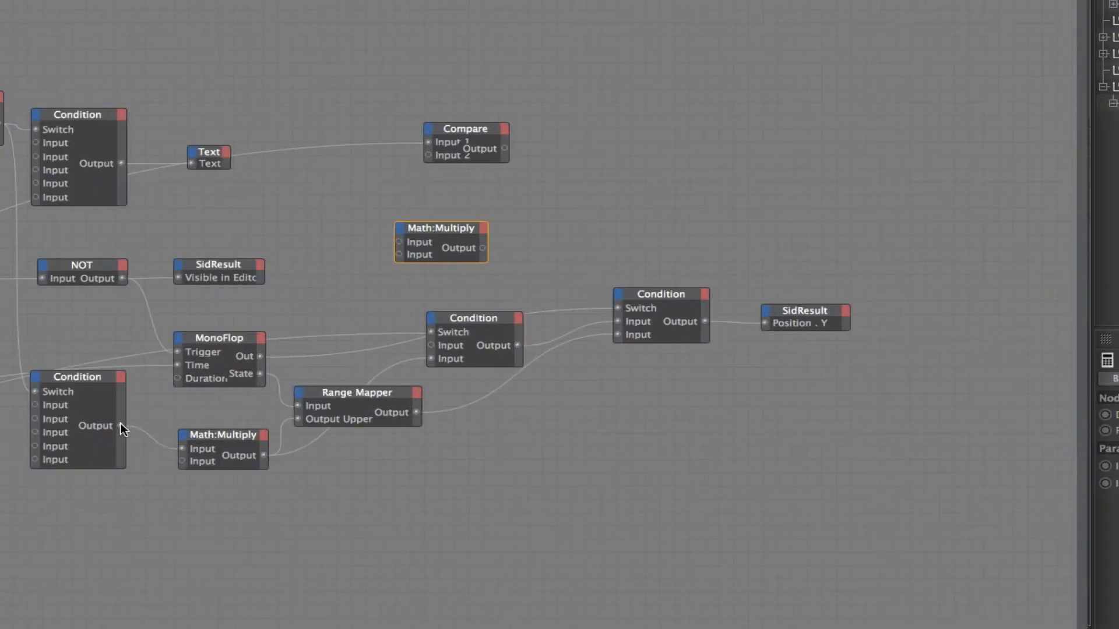
- Connect the lower six-port Condition's output to the new Math:Multiply node's first input, and space out the Multiply and Compare nodes
left_click(89, 428)
left_click_drag(334, 305, 399, 242)
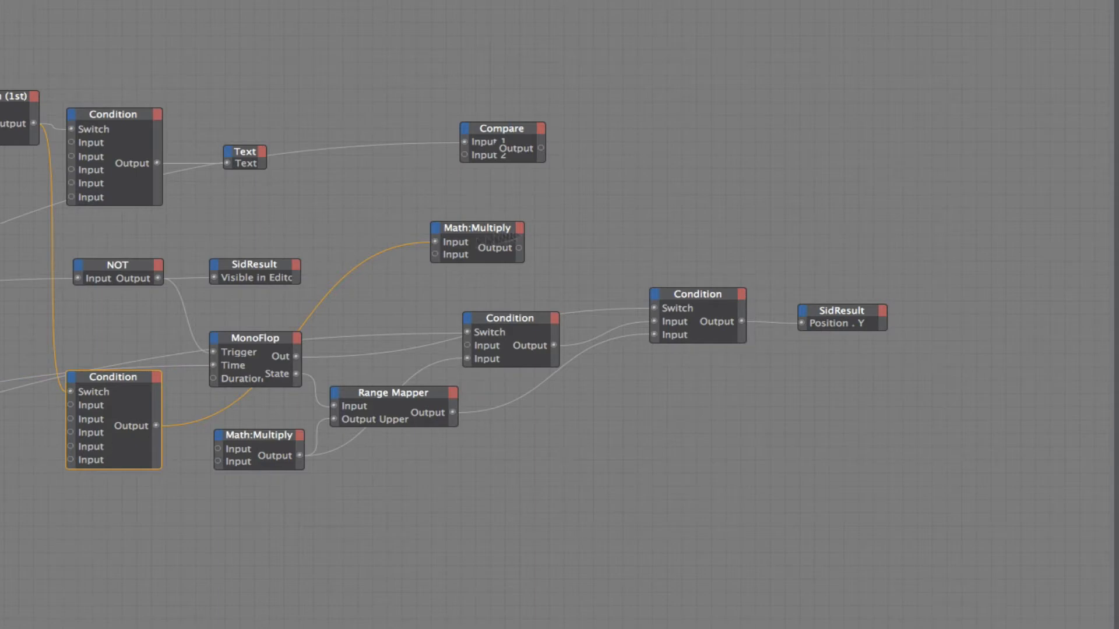
left_click_drag(478, 223, 502, 214)
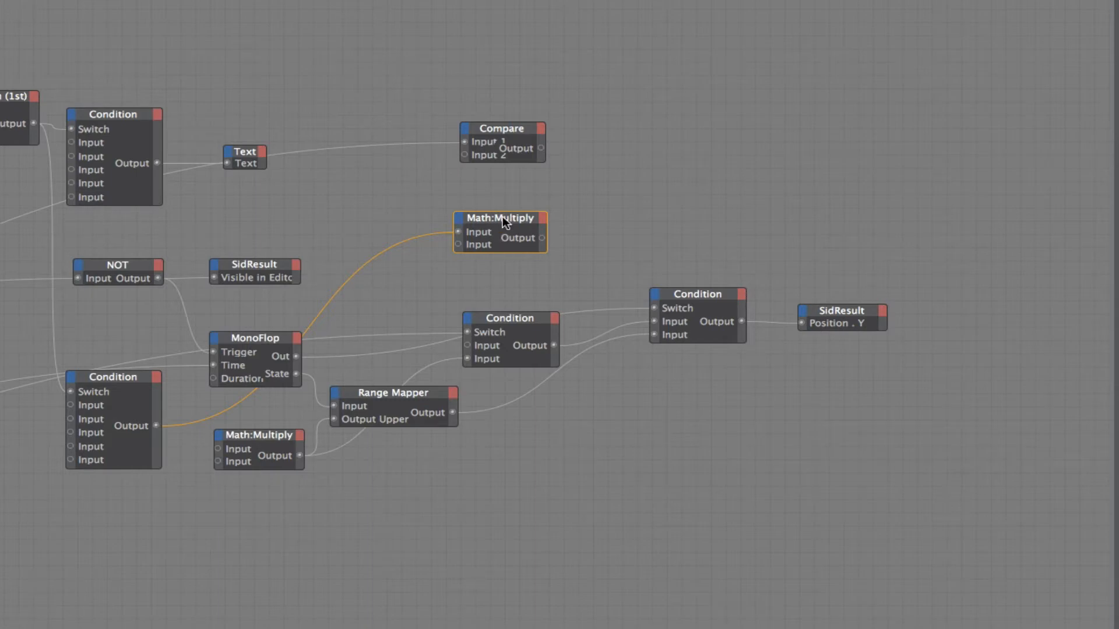
left_click_drag(502, 215, 510, 214)
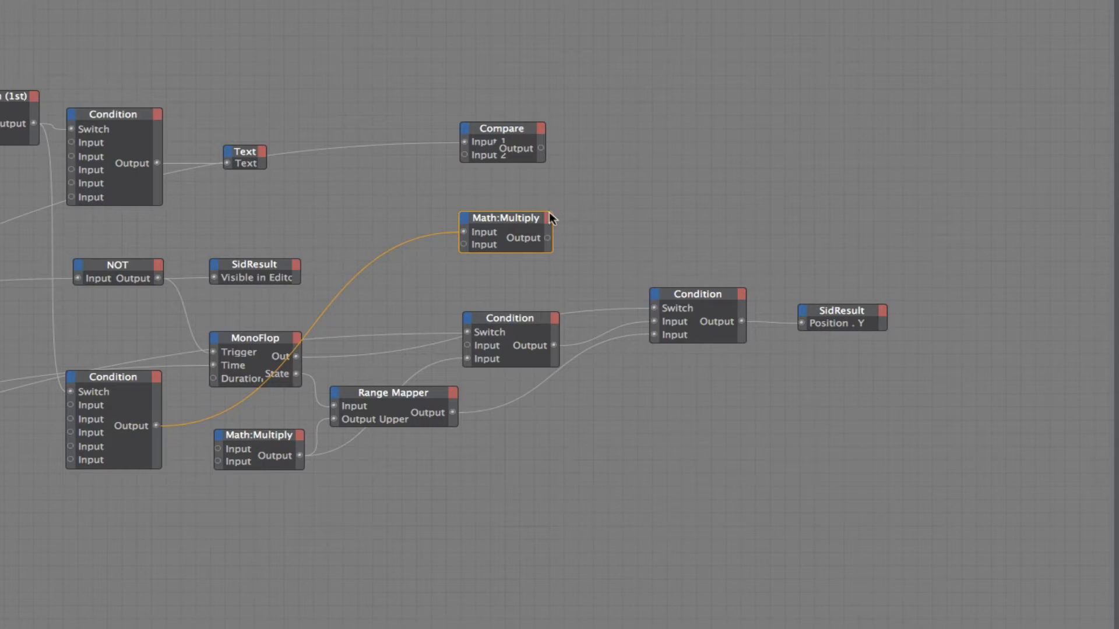
left_click_drag(518, 129, 518, 99)
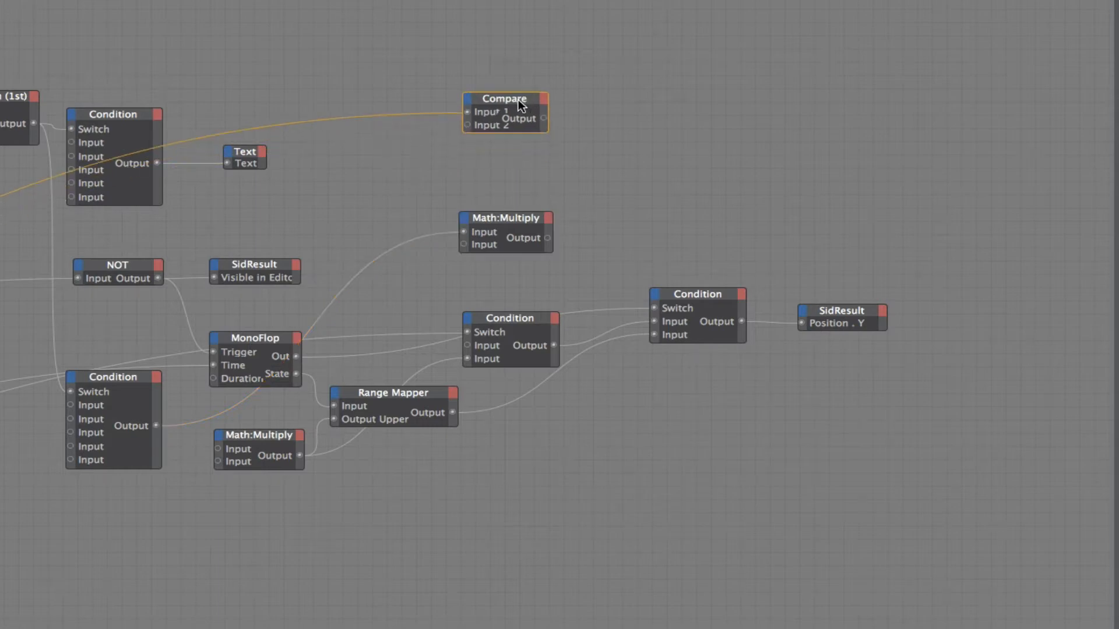
- Add a Condition node to the right of the Compare node and place a copy of it farther right
right_click(599, 169)
mouse_move(677, 184)
mouse_move(751, 182)
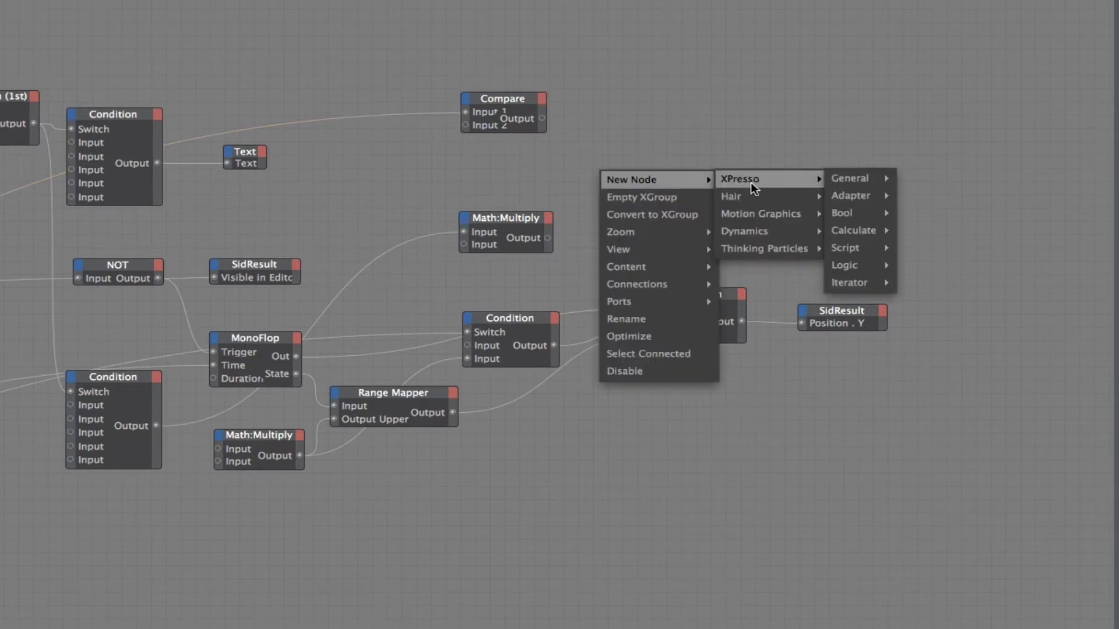
mouse_move(840, 267)
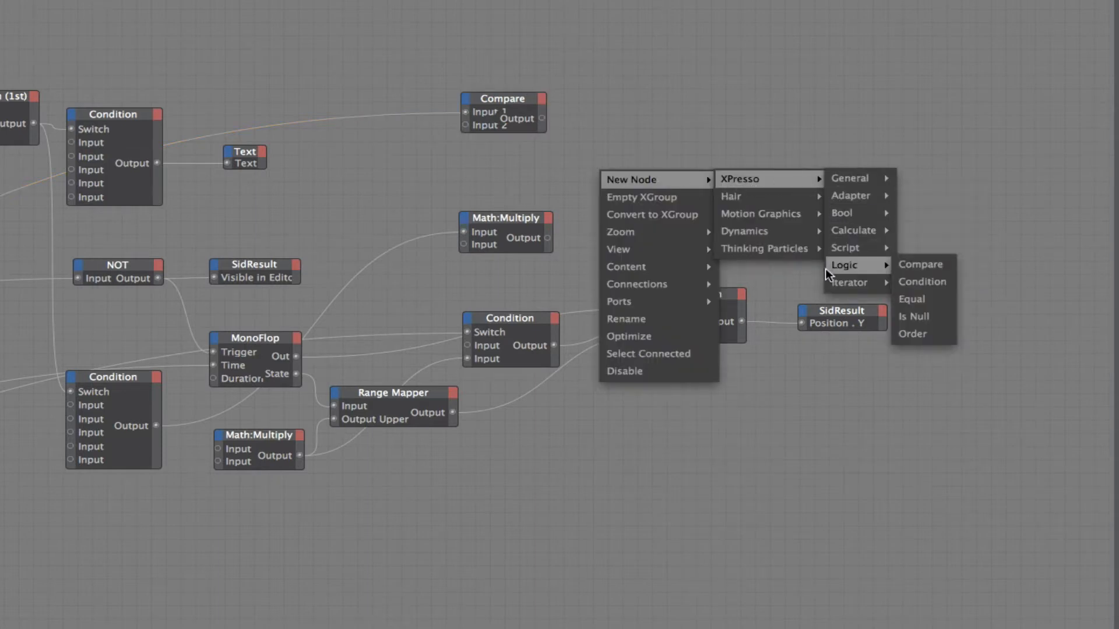
left_click(925, 283)
left_click_drag(618, 150, 947, 64, "ctrl")
left_click_drag(608, 146, 648, 146)
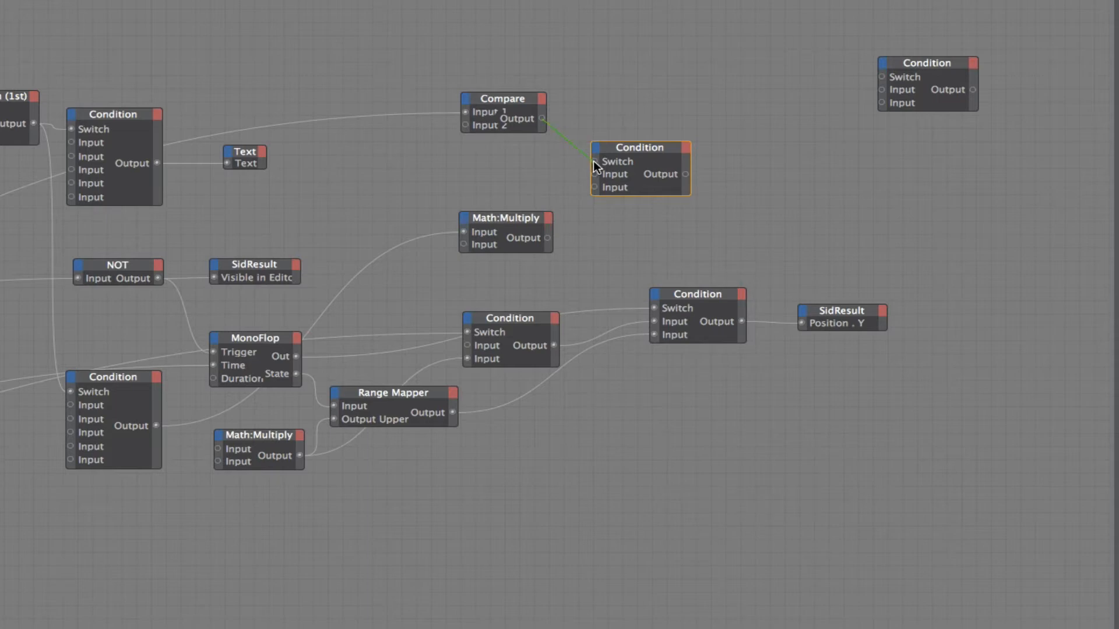
- Connect the Compare node's output to the Switch inputs of both new Condition nodes
left_click_drag(593, 161, 595, 161)
left_click_drag(541, 120, 875, 69)
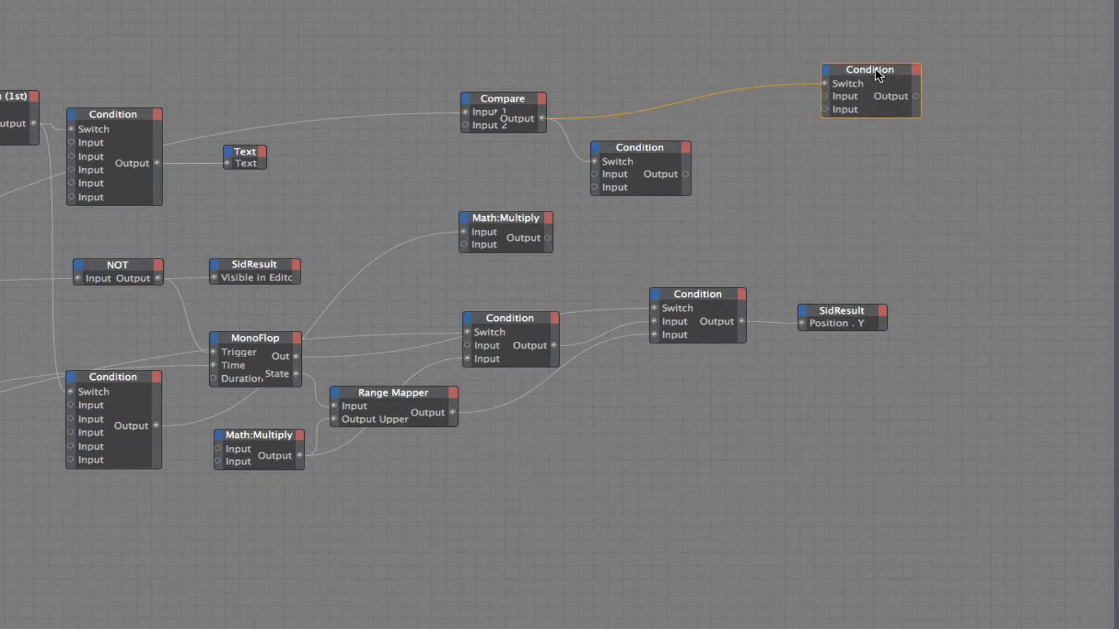
left_click(643, 145)
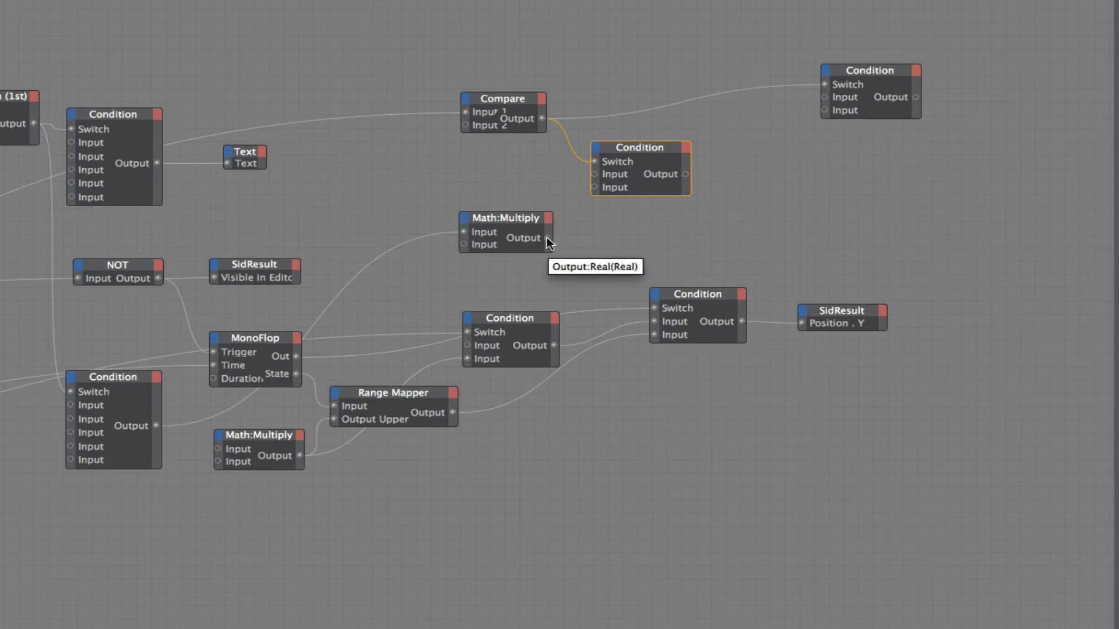
- Connect the upper Math:Multiply output to the second Input of the Condition node nearest the Compare node
left_click_drag(547, 237, 570, 226)
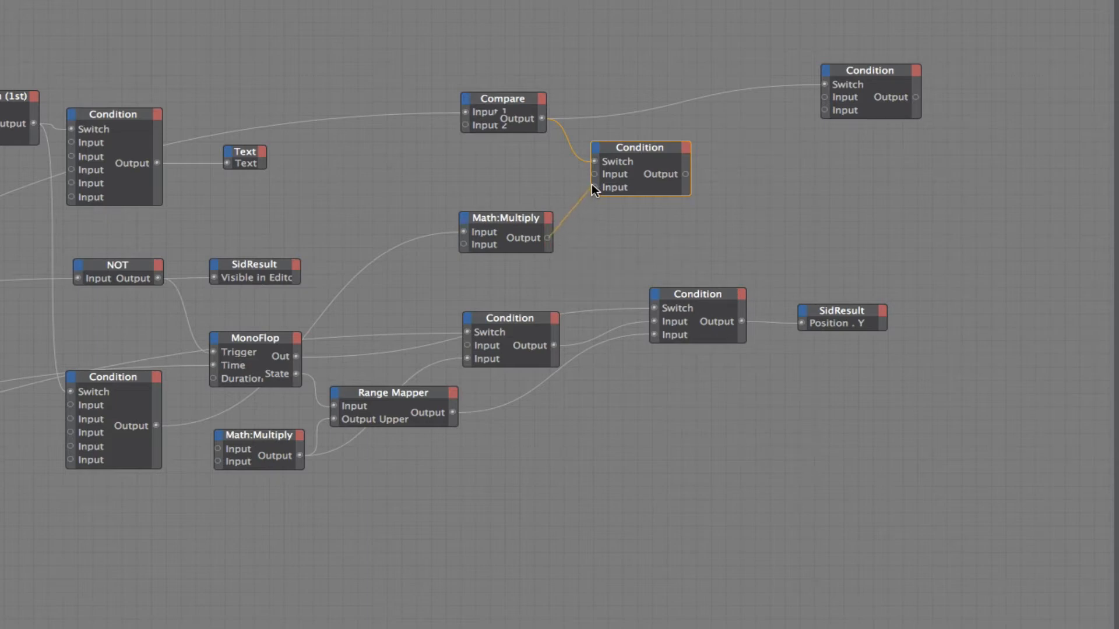
left_click_drag(592, 185, 594, 187)
left_click_drag(497, 217, 500, 215)
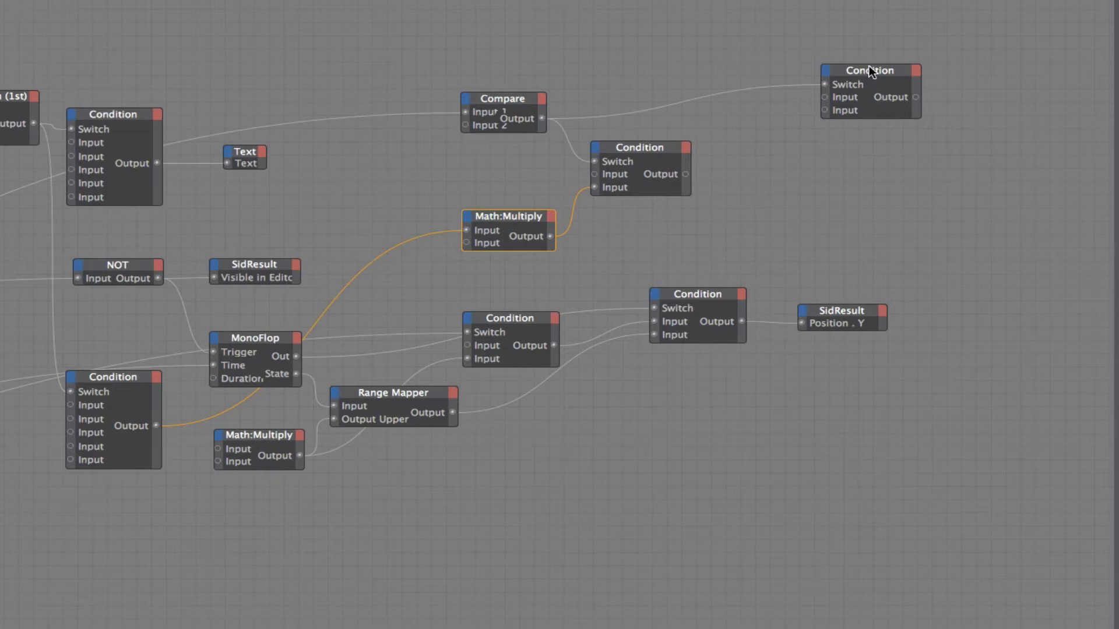
- Add a Math:Add node between the two new Conditions and connect the nearer Condition's output to its second Input
left_click_drag(869, 67, 899, 65)
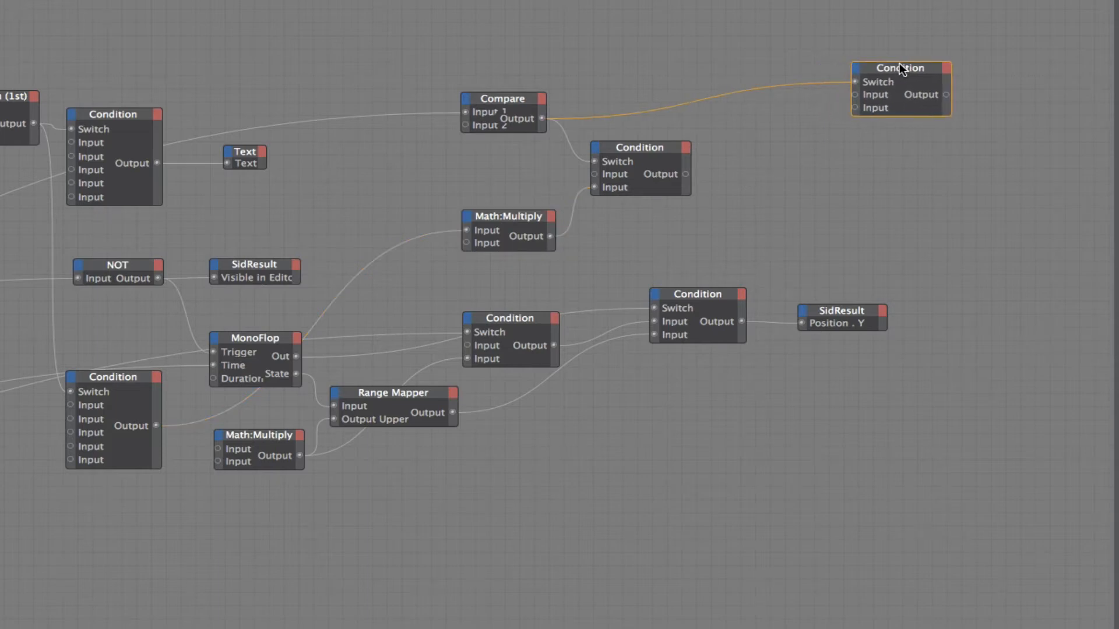
right_click(750, 180)
mouse_move(781, 190)
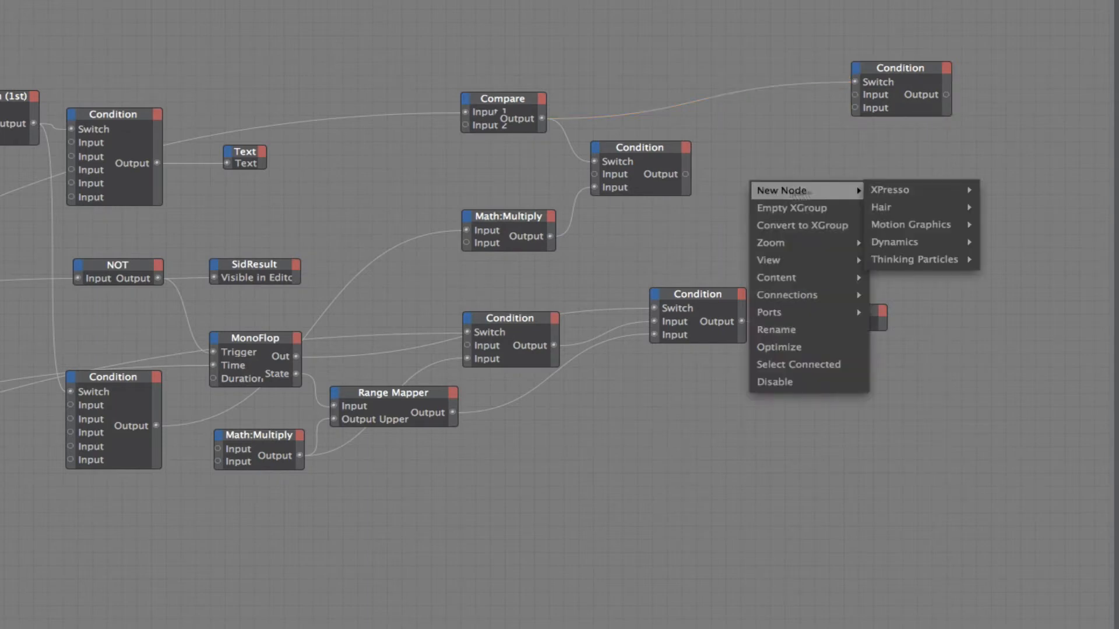
mouse_move(890, 189)
mouse_move(1001, 189)
mouse_move(1014, 246)
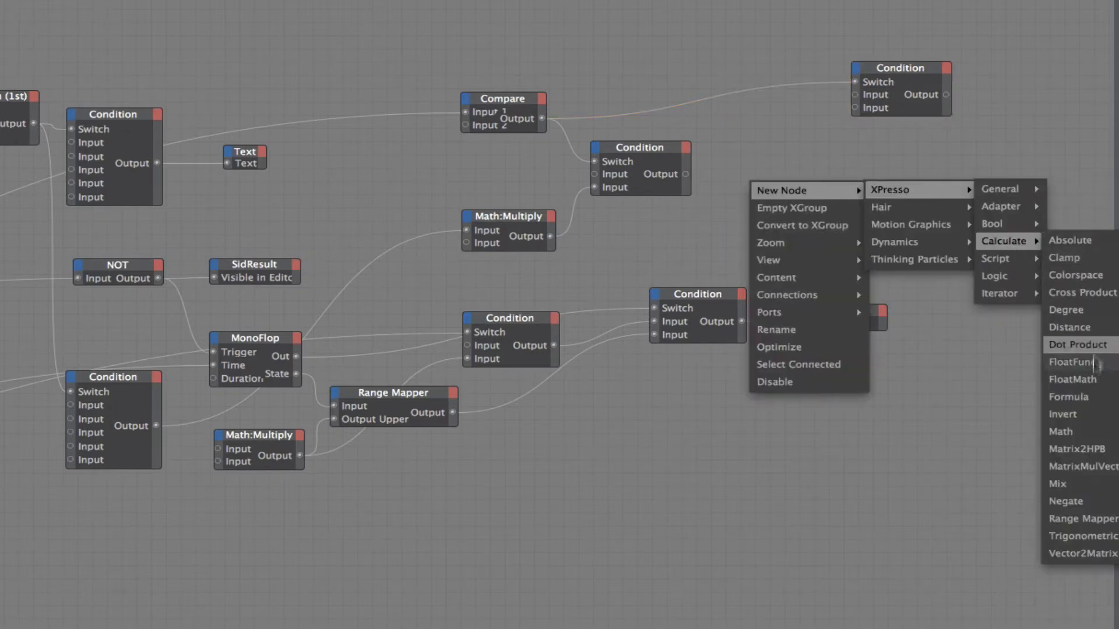
left_click(1067, 429)
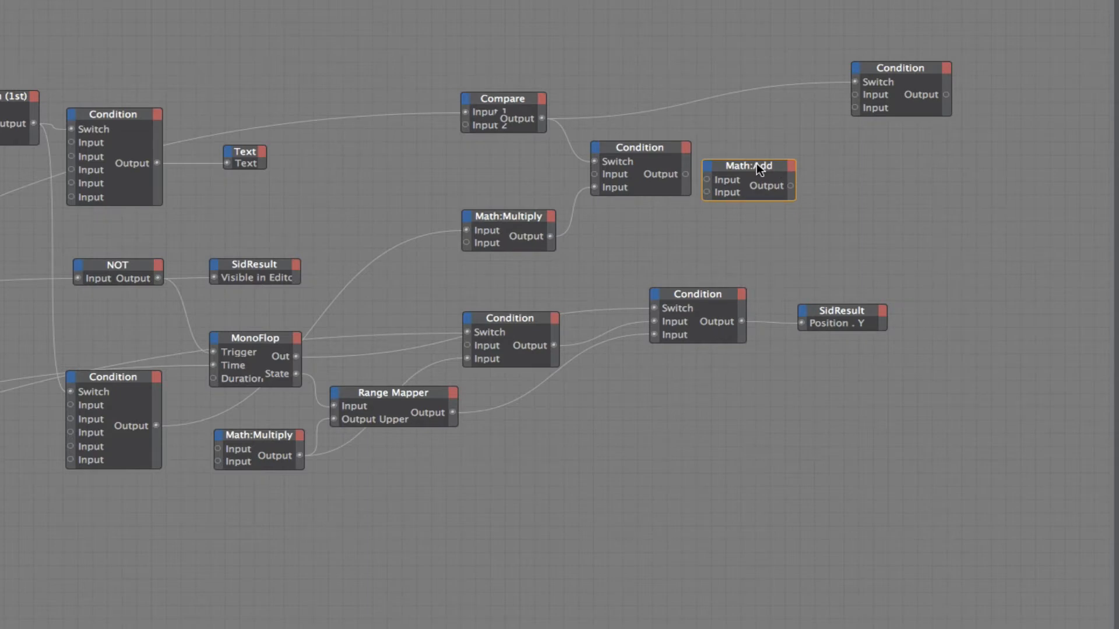
left_click_drag(757, 164, 815, 174)
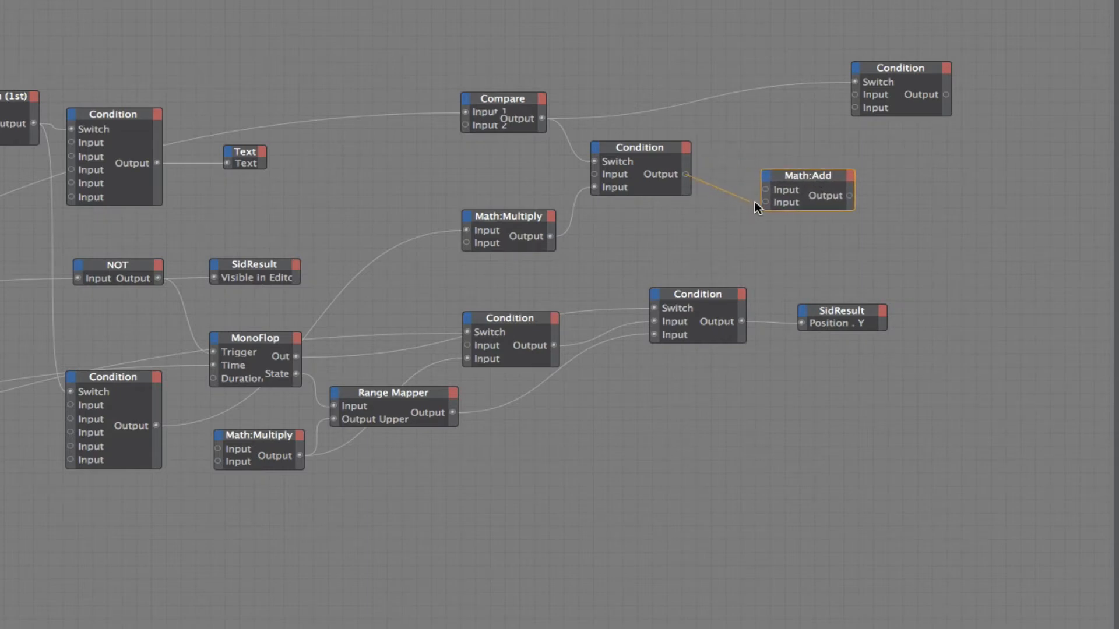
left_click_drag(764, 202, 822, 173)
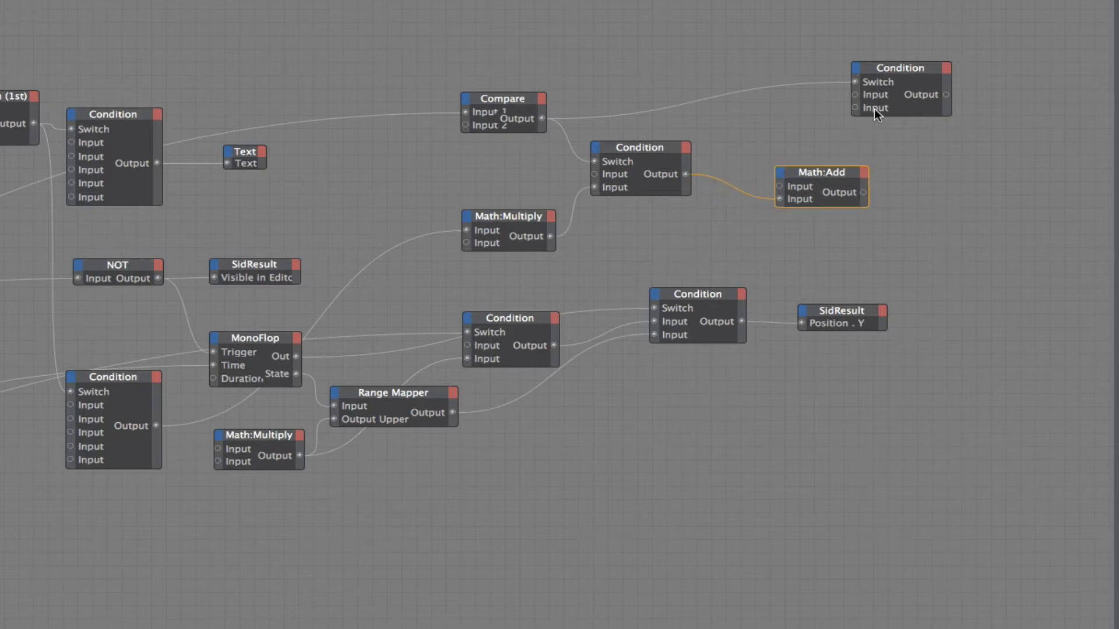
- Bring the SidScoreKeeper null into the graph above the nearer Condition and give it a Position . Y output
left_click_drag(1051, 68, 551, 62)
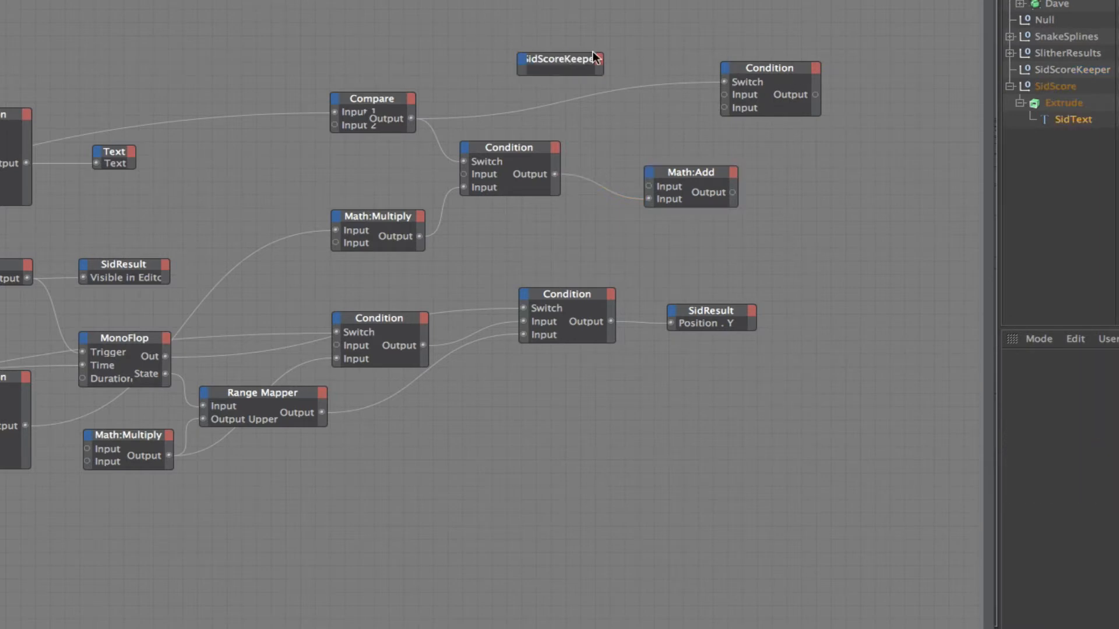
left_click(598, 58)
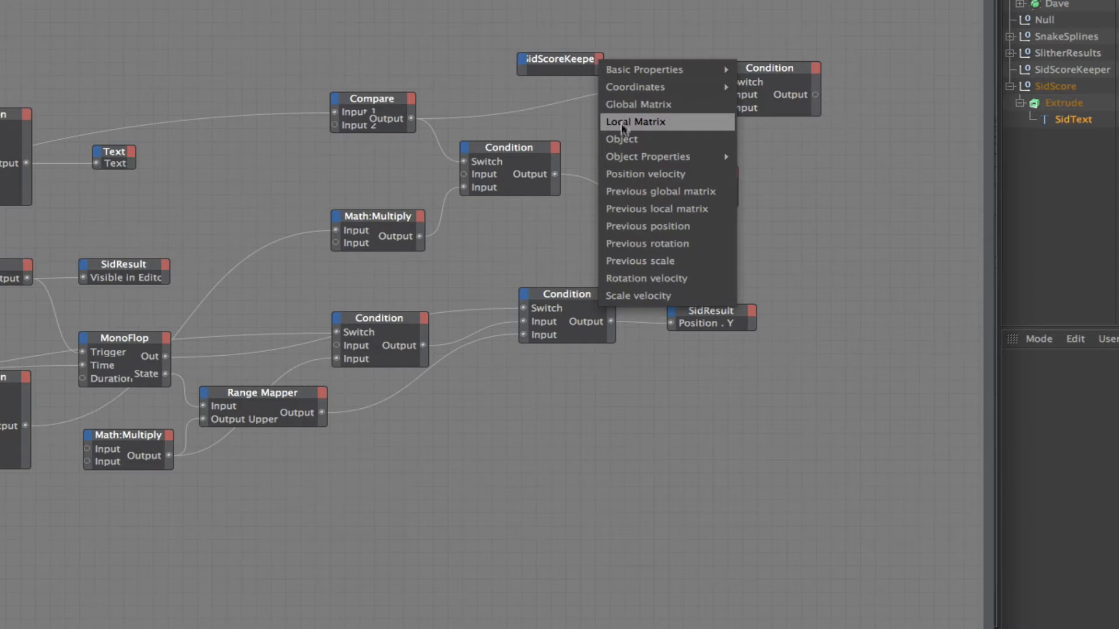
mouse_move(635, 86)
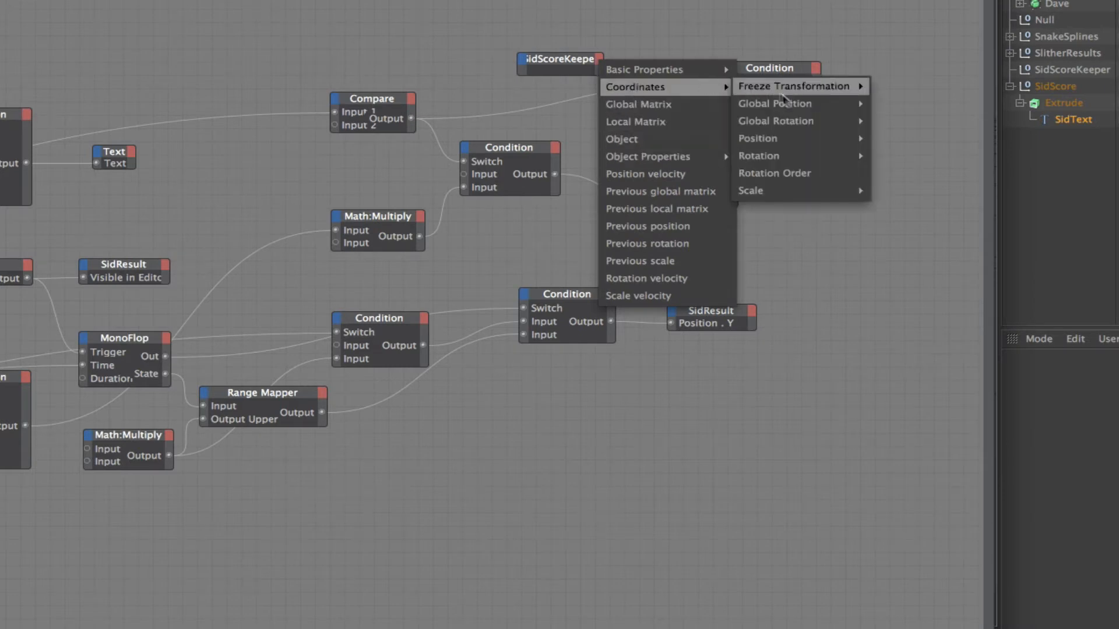
mouse_move(758, 138)
left_click(909, 173)
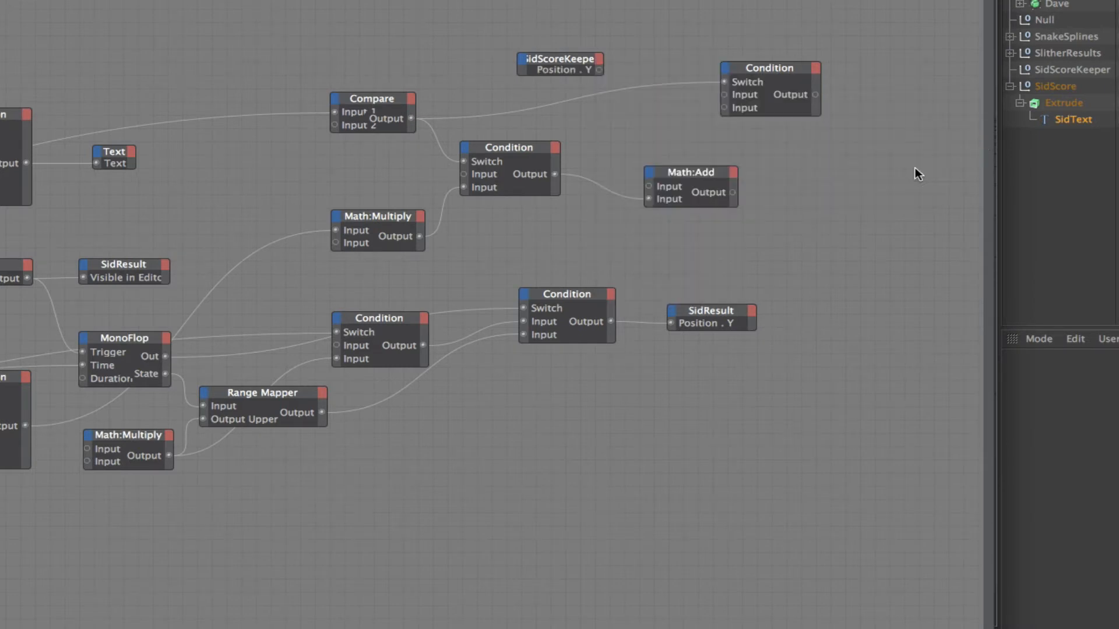
- Connect SidScoreKeeper's Position . Y output to the first Input of both the far Condition and the Math:Add node
left_click_drag(585, 61, 725, 93)
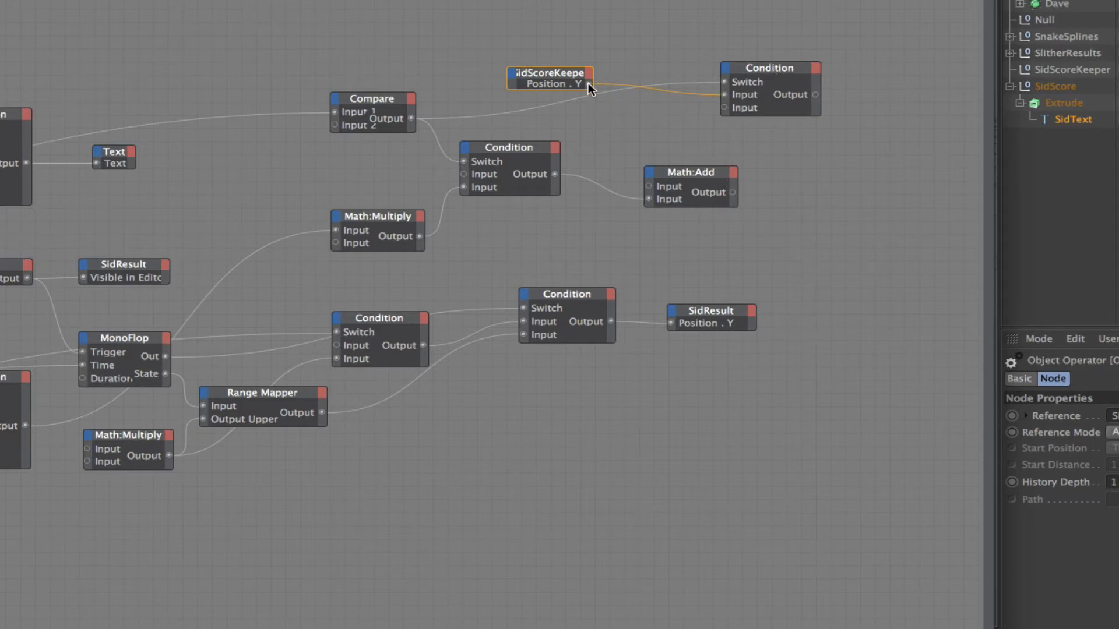
left_click_drag(636, 173, 674, 124)
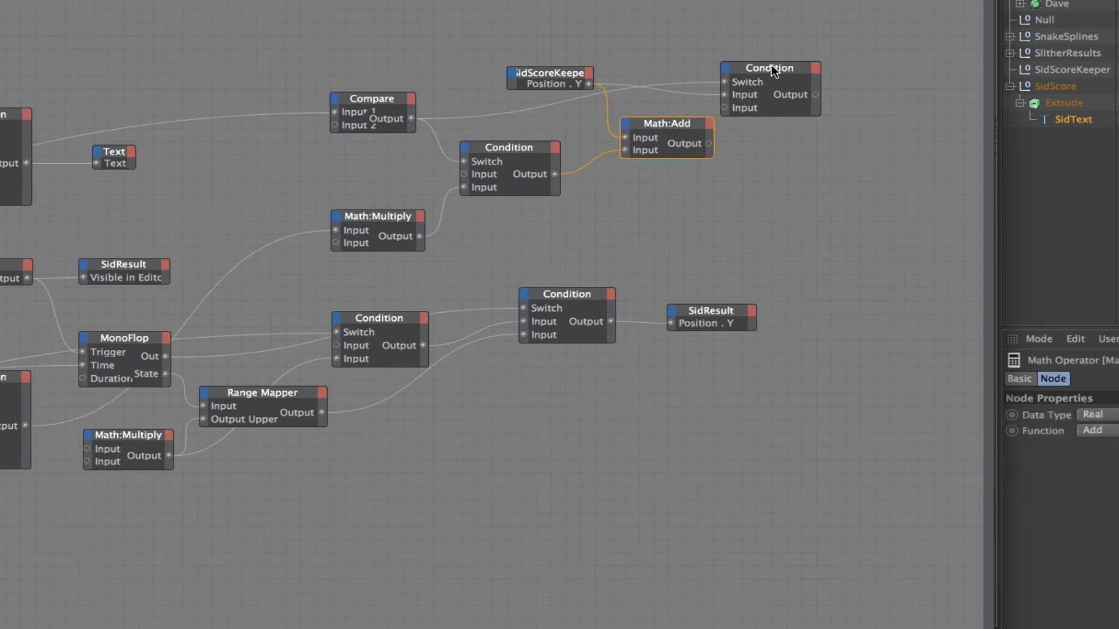
- Connect the Math:Add output to the last Input of the far Condition, and space out the neighbouring nodes
left_click_drag(772, 67, 793, 64)
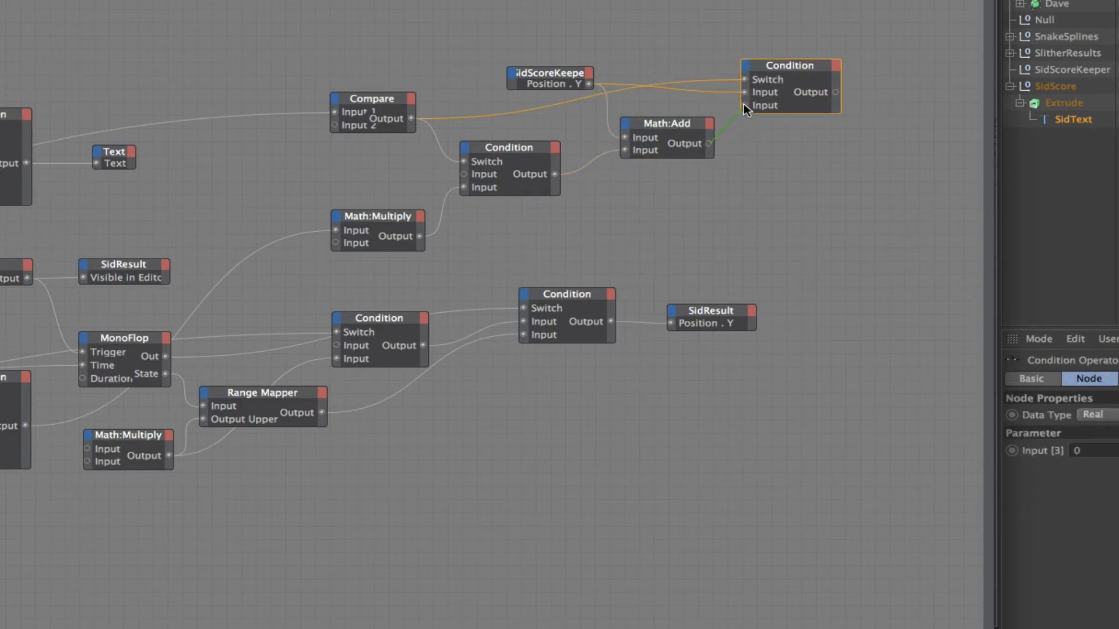
left_click_drag(744, 106, 745, 106)
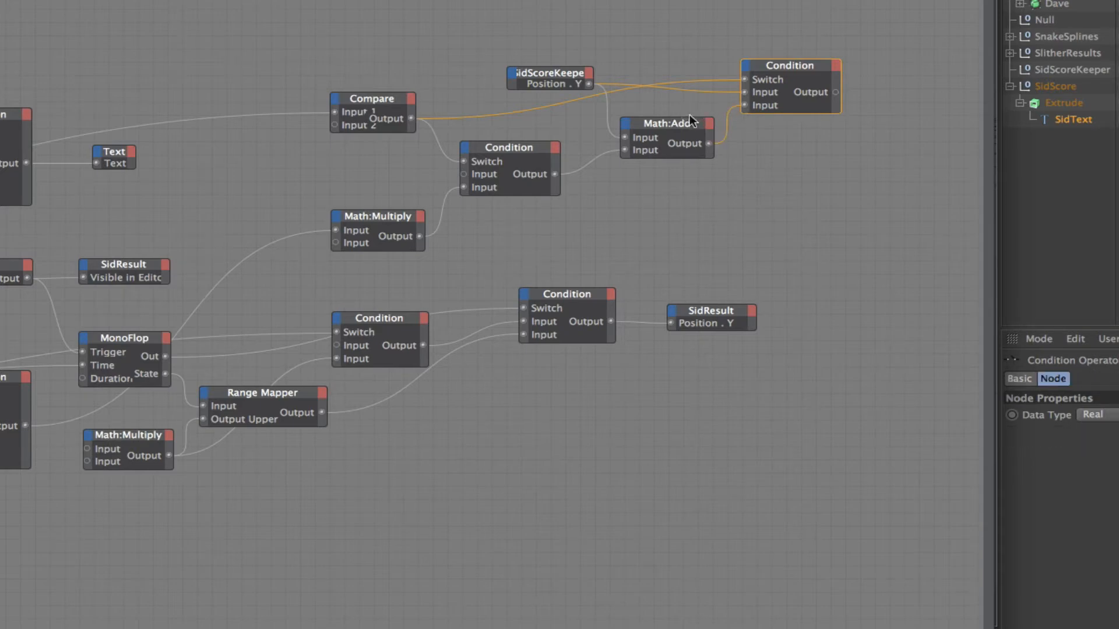
left_click_drag(557, 69, 555, 79)
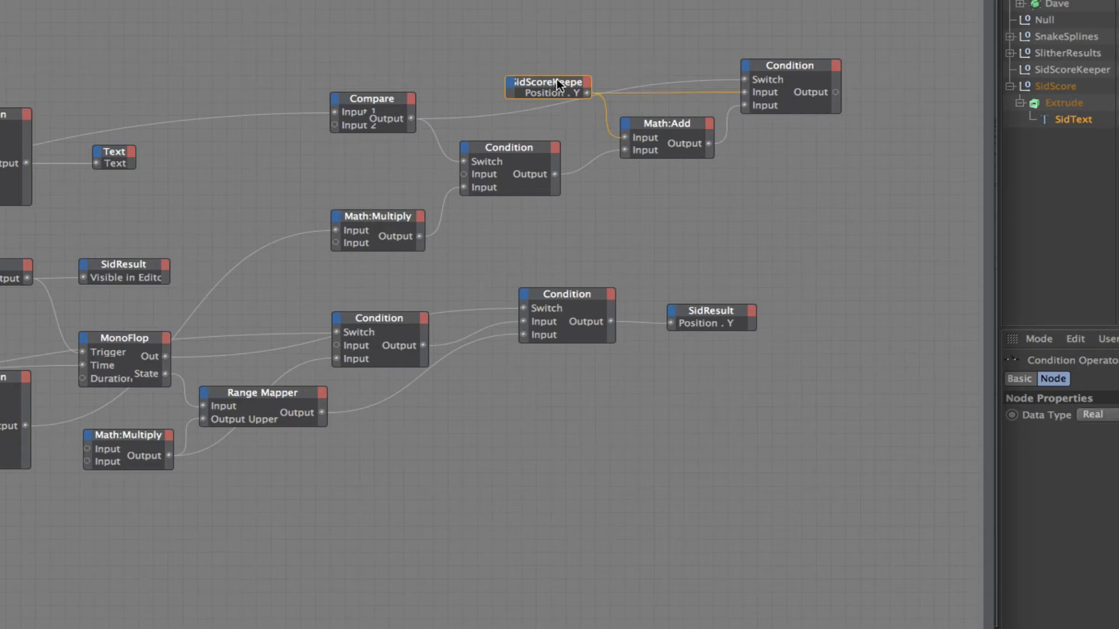
- Add a second SidScoreKeeper node and a SidText node beyond the far Condition, expanding both to show their names
left_click_drag(956, 1, 769, 2)
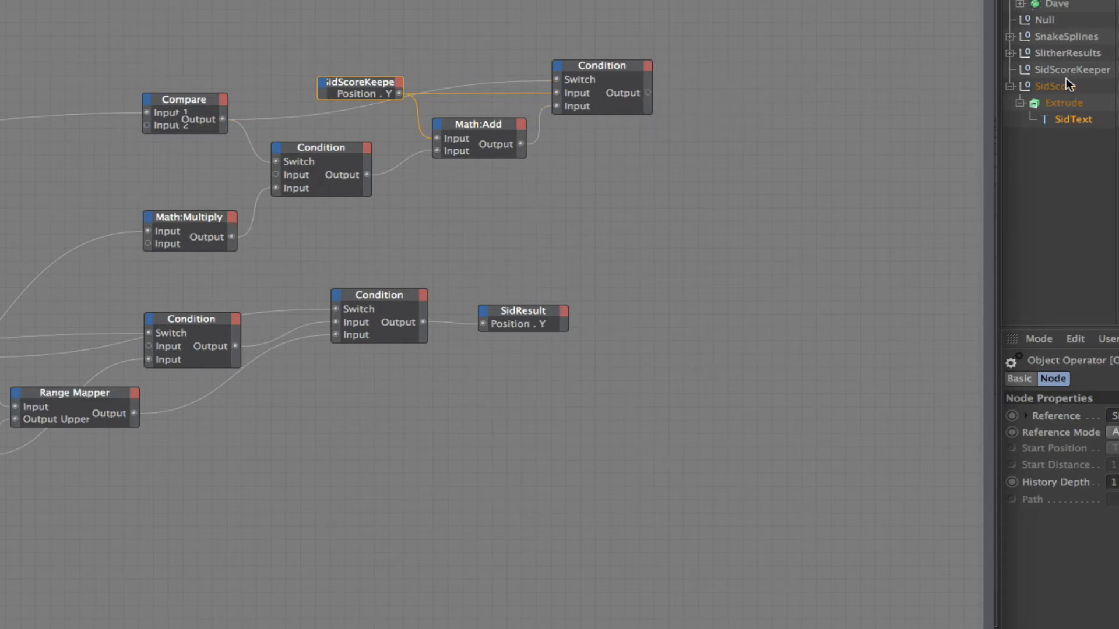
left_click_drag(1069, 69, 777, 88)
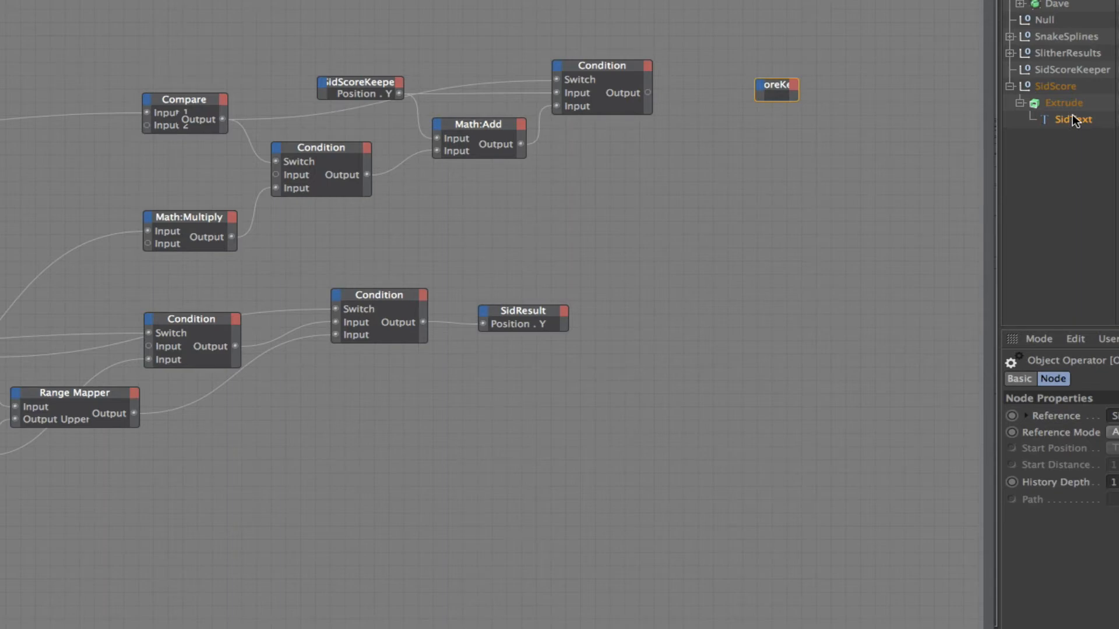
left_click_drag(1072, 115, 778, 51)
left_click(771, 35)
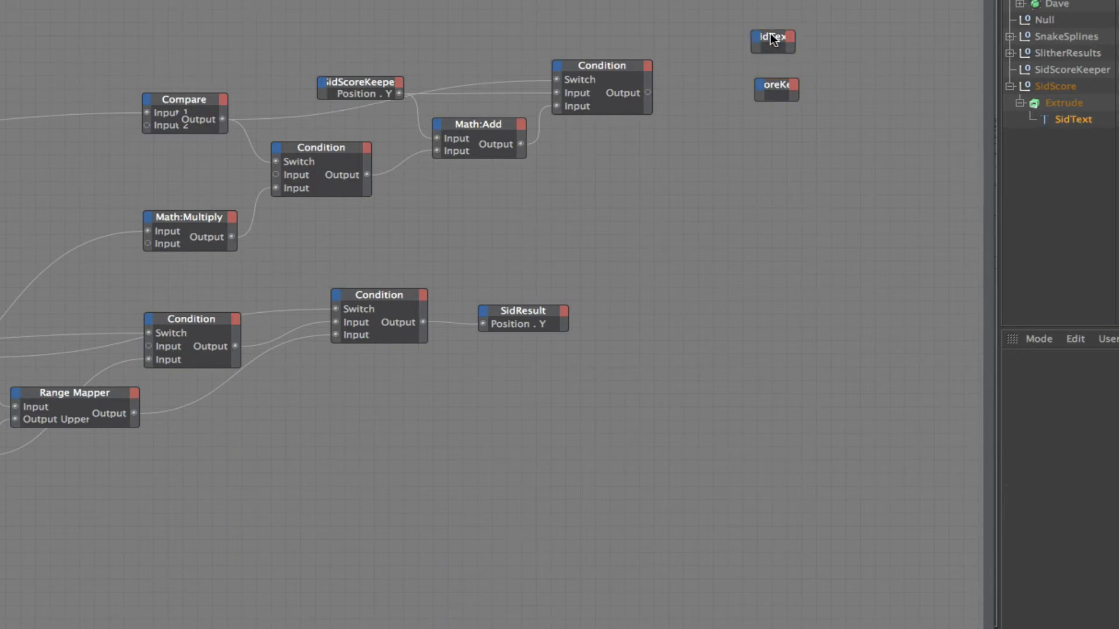
double_click(779, 83)
left_click_drag(807, 83, 806, 88)
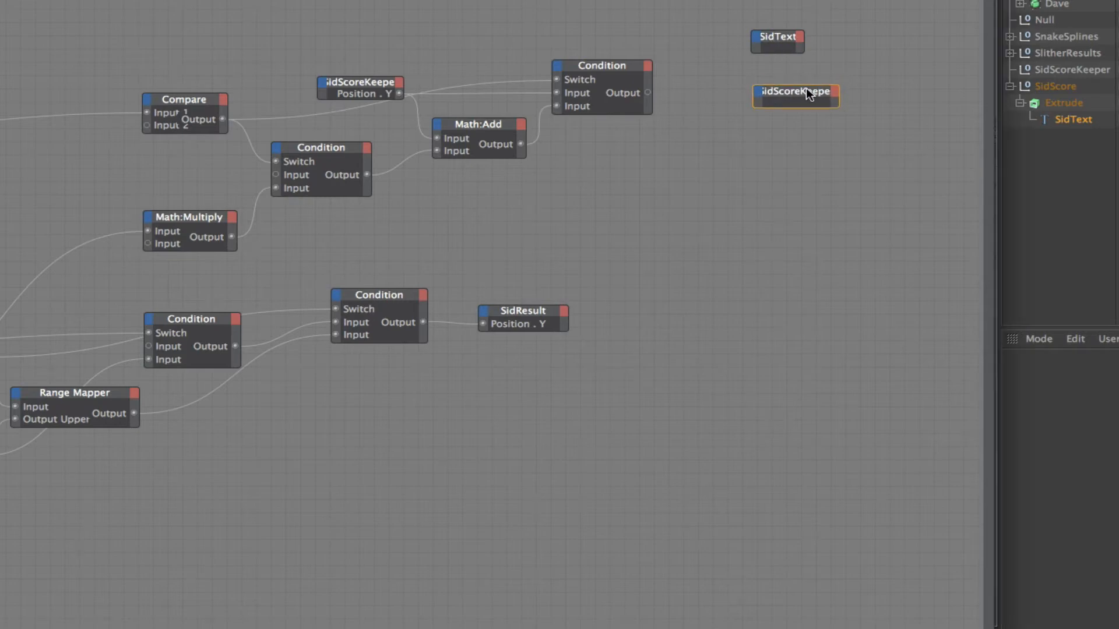
- Give the second SidScoreKeeper node a Position . Y input and connect the far Condition's output to it
left_click(756, 92)
mouse_move(782, 114)
mouse_move(968, 170)
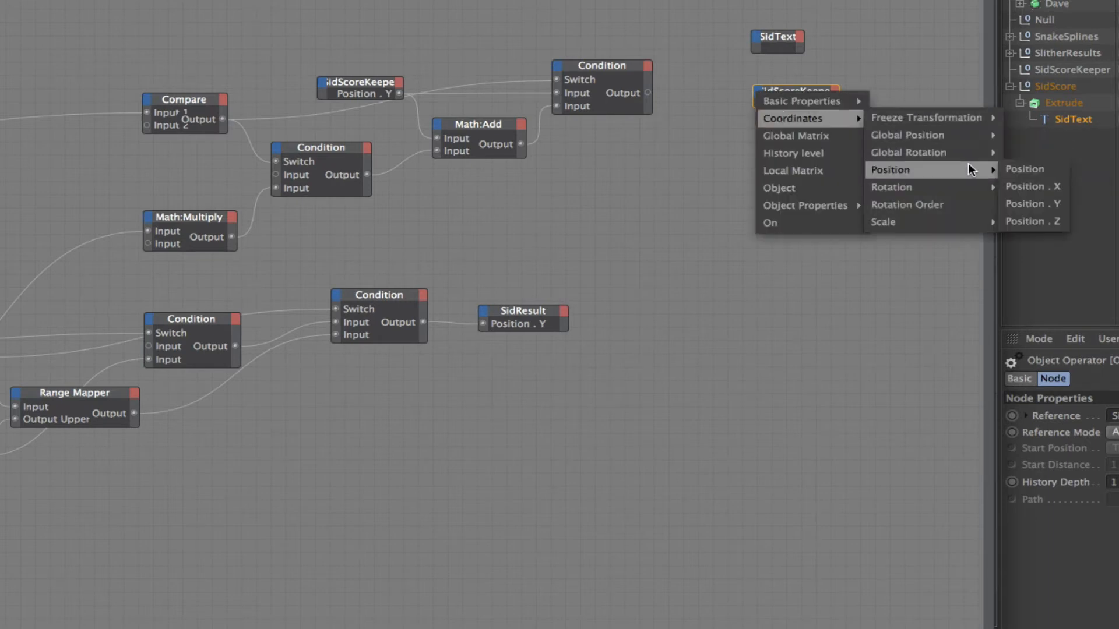
left_click(1046, 204)
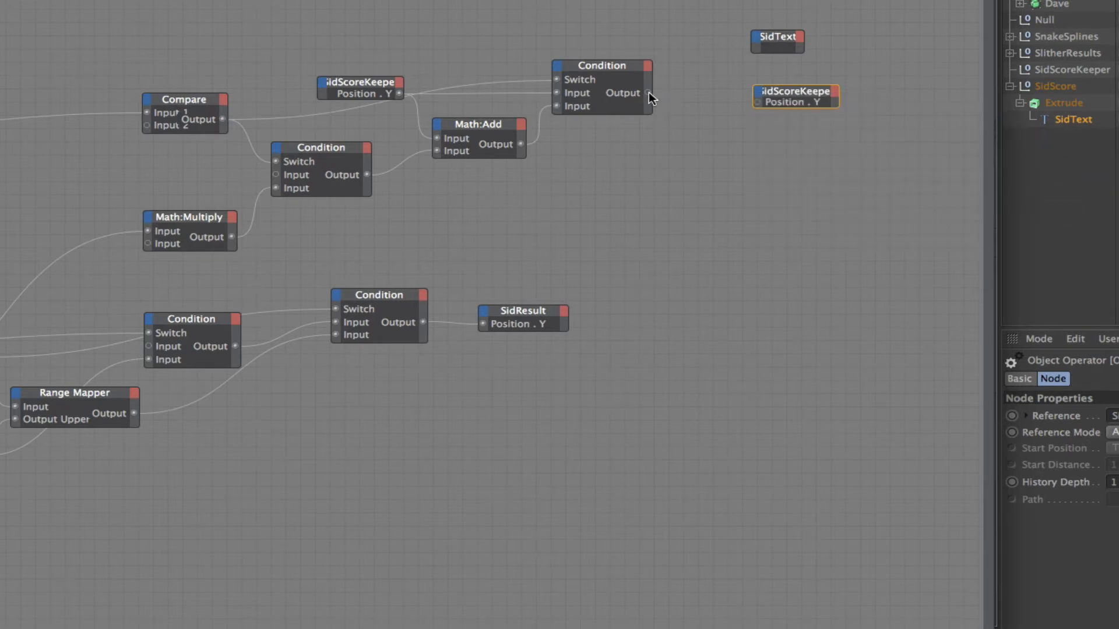
left_click_drag(648, 92, 766, 103)
- Give the SidText node a Text input fed by the far Condition's output, and move both output nodes closer
left_click(755, 37)
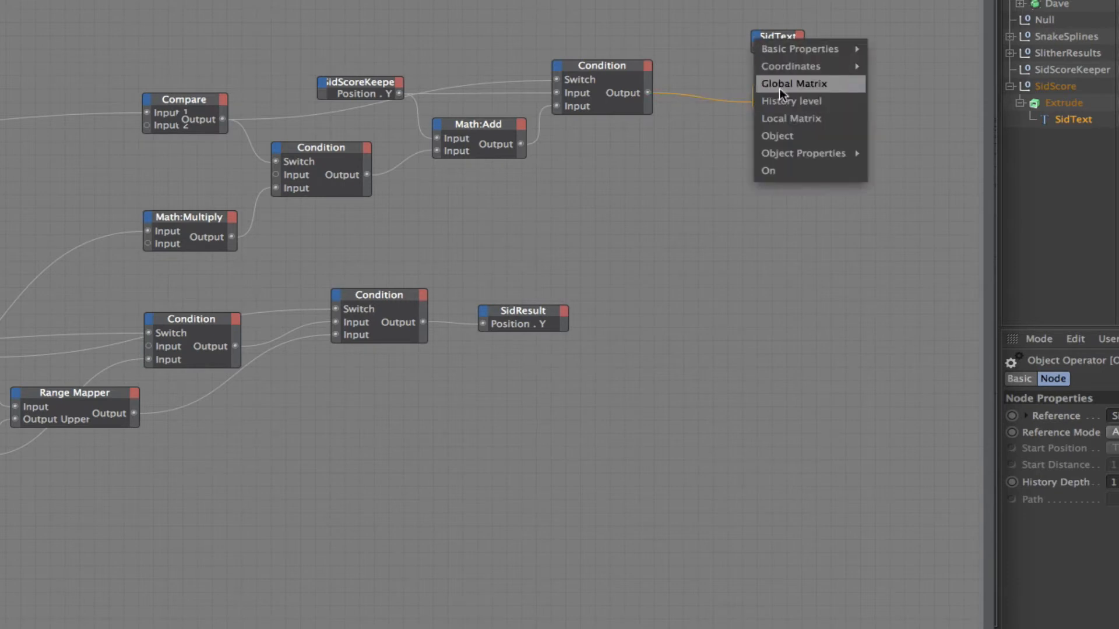
mouse_move(781, 153)
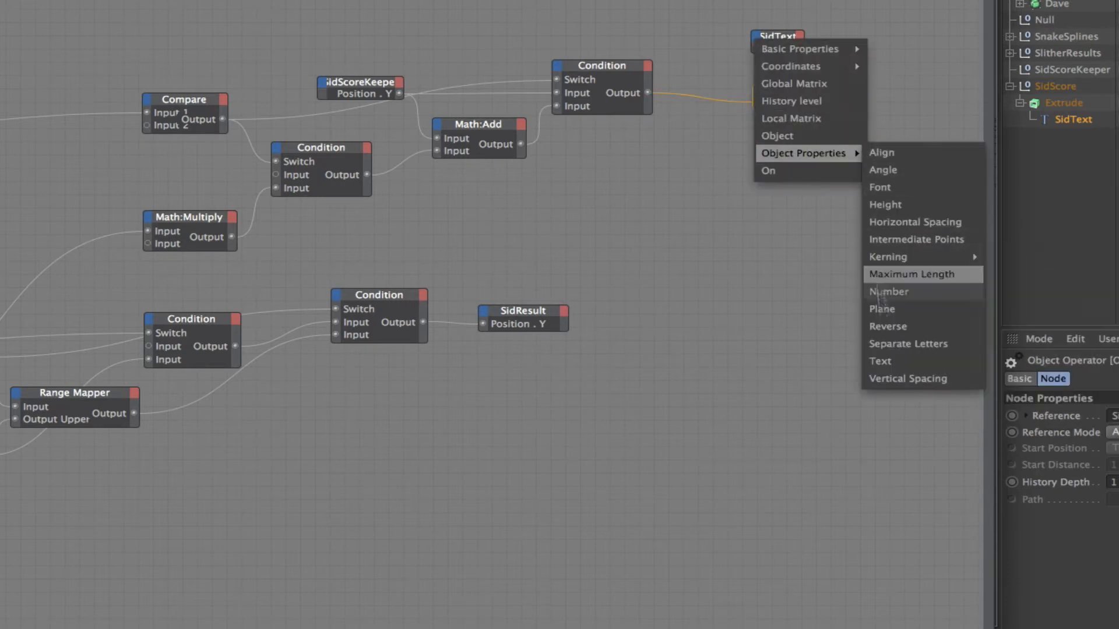
left_click(880, 360)
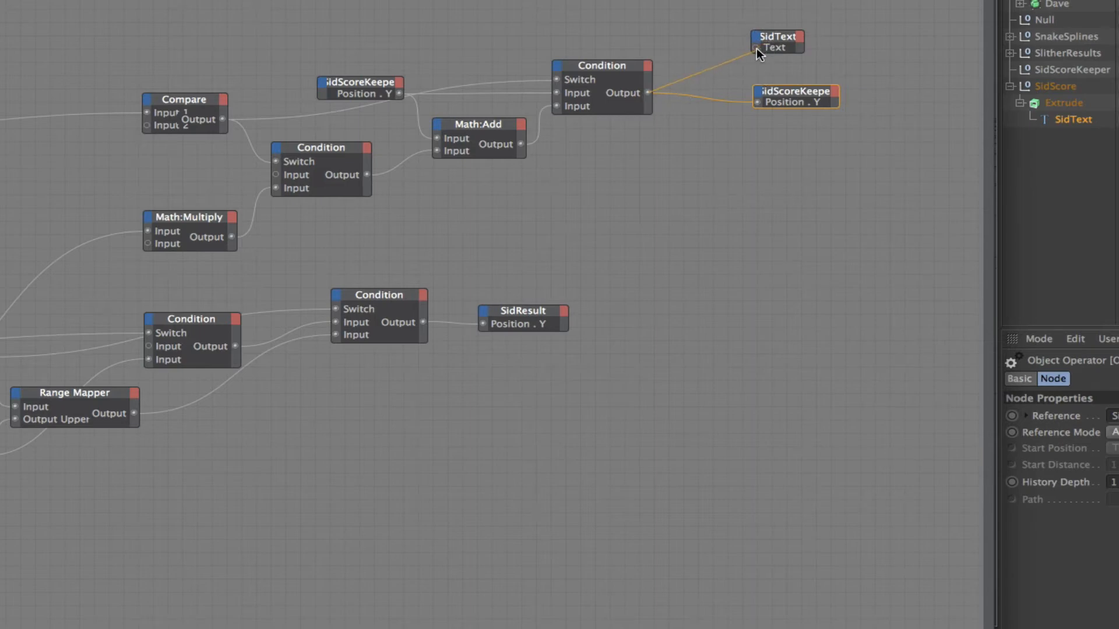
left_click_drag(756, 49, 755, 48)
left_click_drag(796, 90, 751, 110)
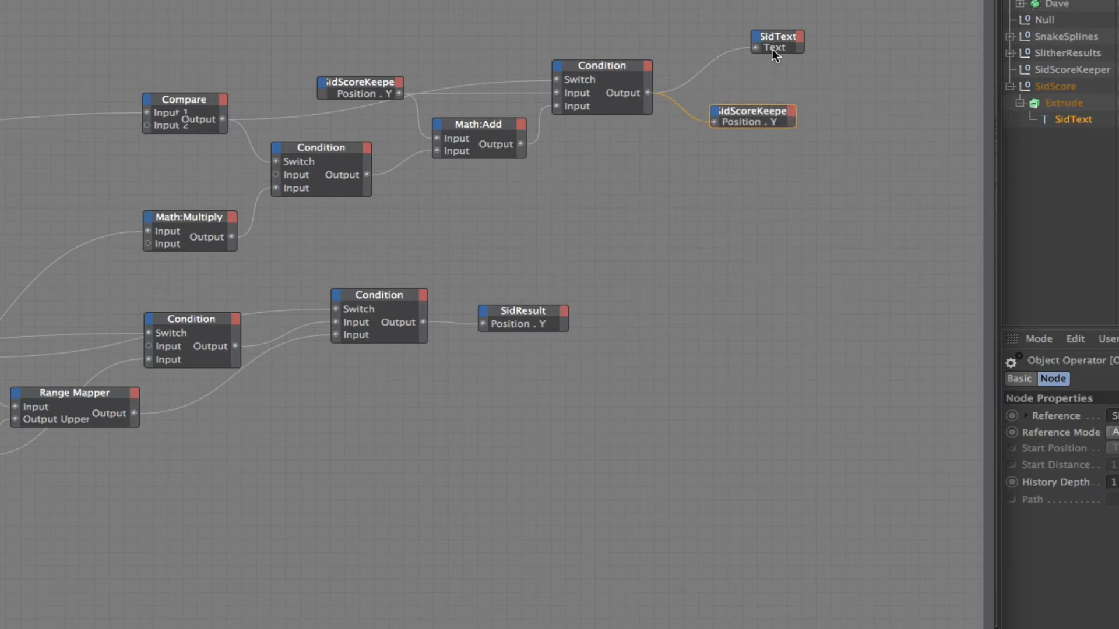
left_click_drag(782, 37, 740, 51)
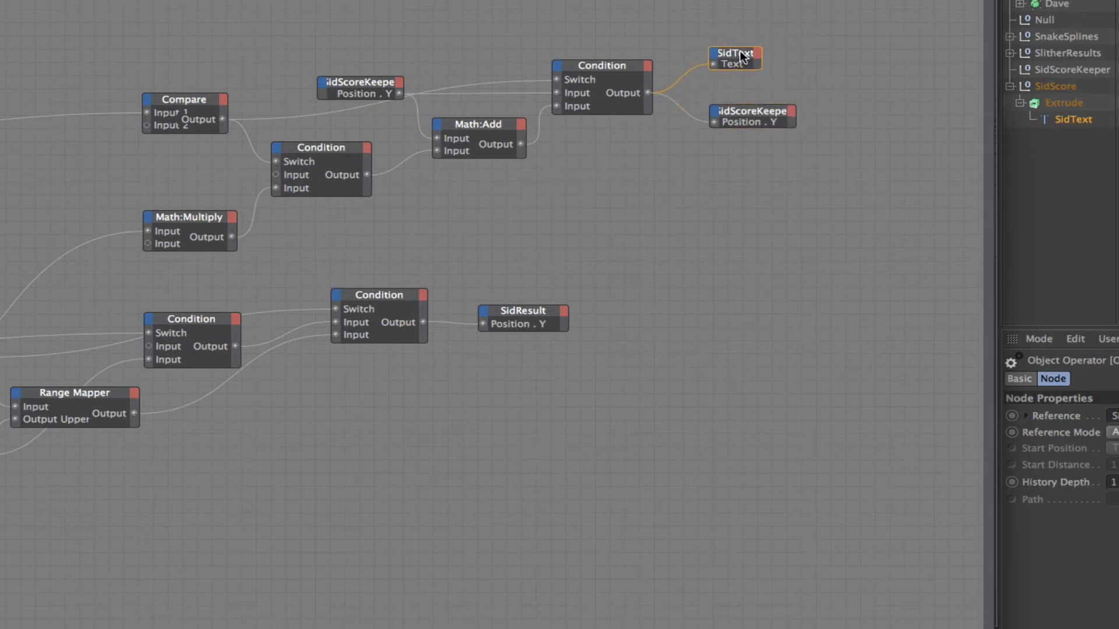
- Uncover the viewport, rewind to frame 0, select SidScoreKeeper and play the race to check Sid's score
left_click_drag(590, 7, 531, 557)
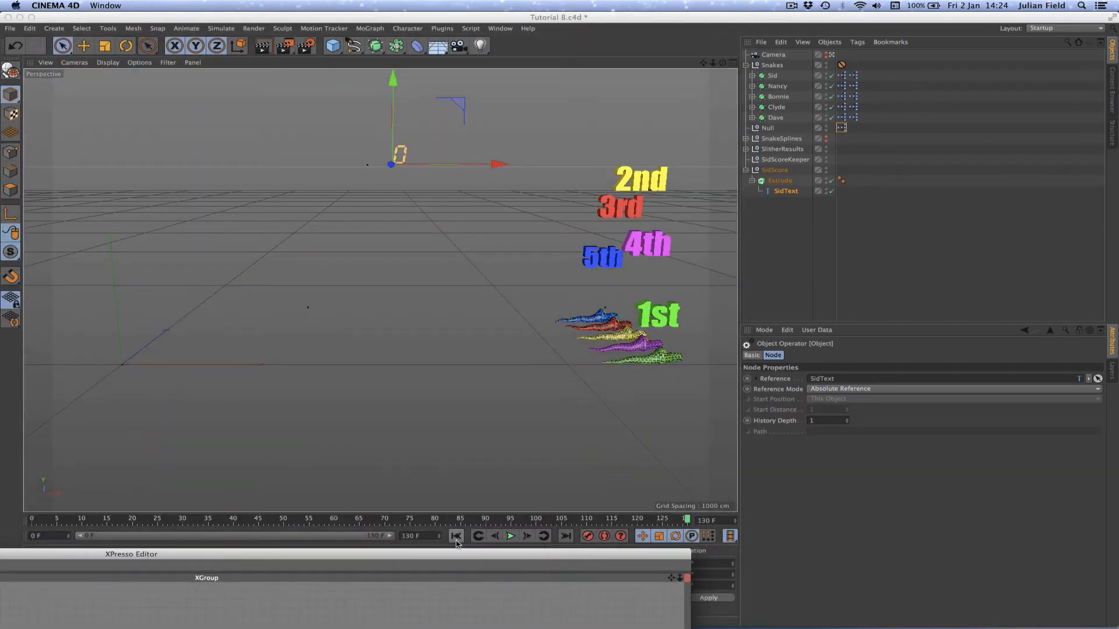
left_click(457, 536)
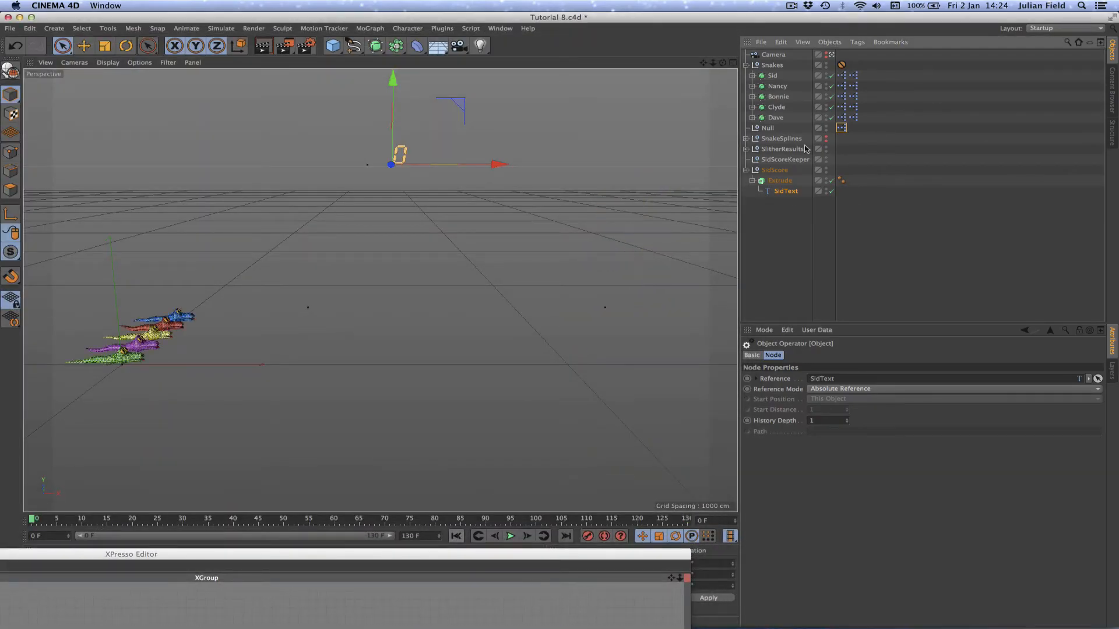
left_click(779, 159)
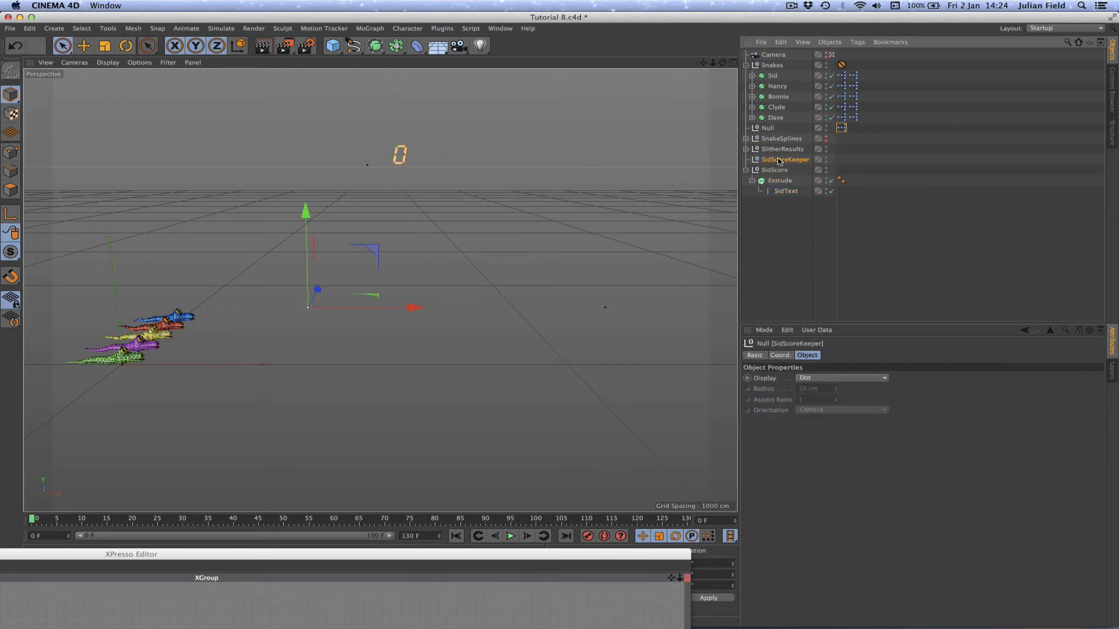
left_click(509, 537)
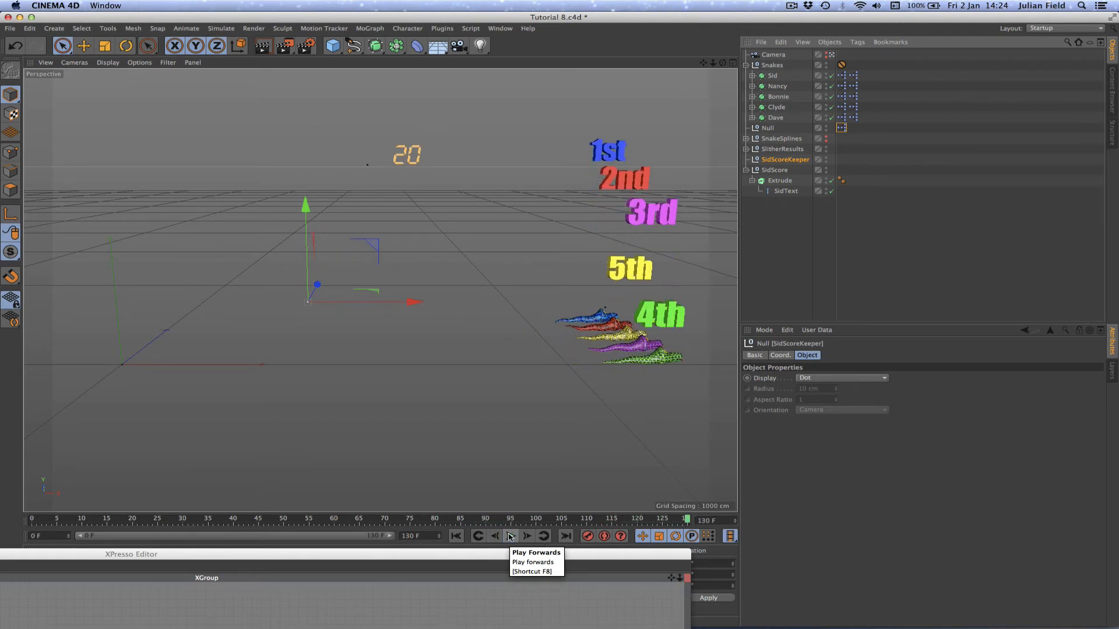
left_click(510, 536)
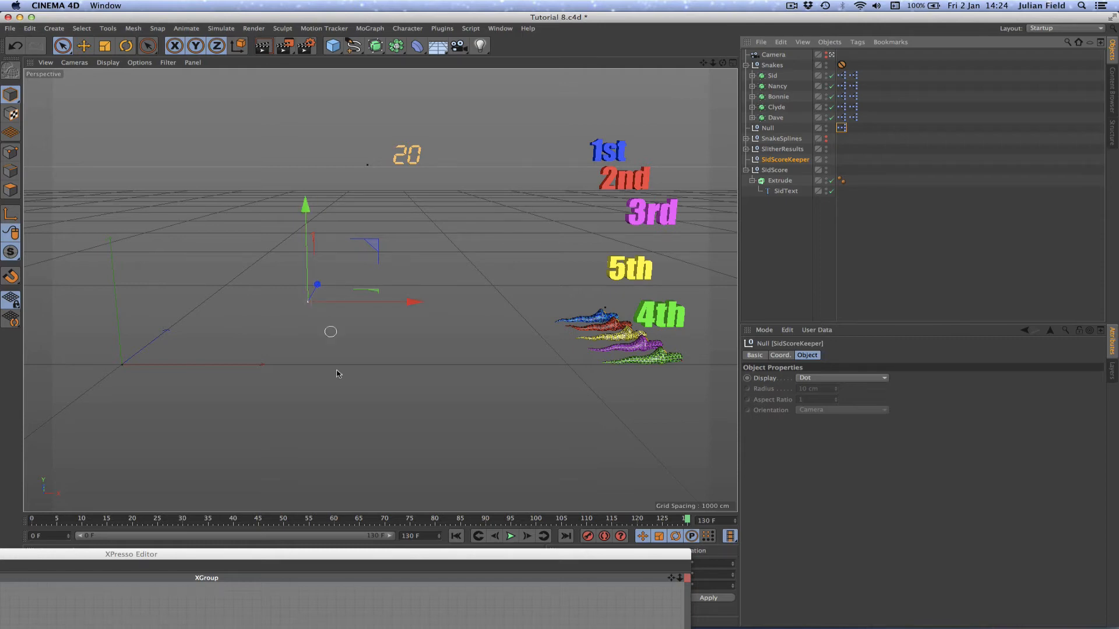
- Examine Sid's score graph, following the links from Compare, Conditions, Math:Multiply and SidScoreKeeper through Math:Add to the final Condition
left_click_drag(536, 552, 536, 585)
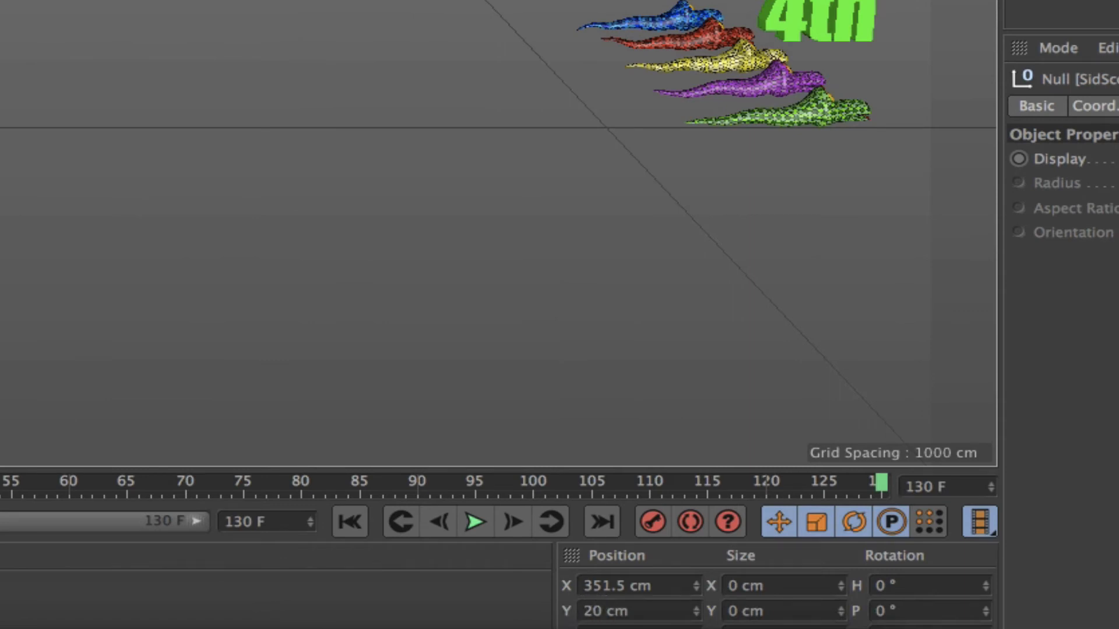
left_click_drag(554, 627, 666, 0)
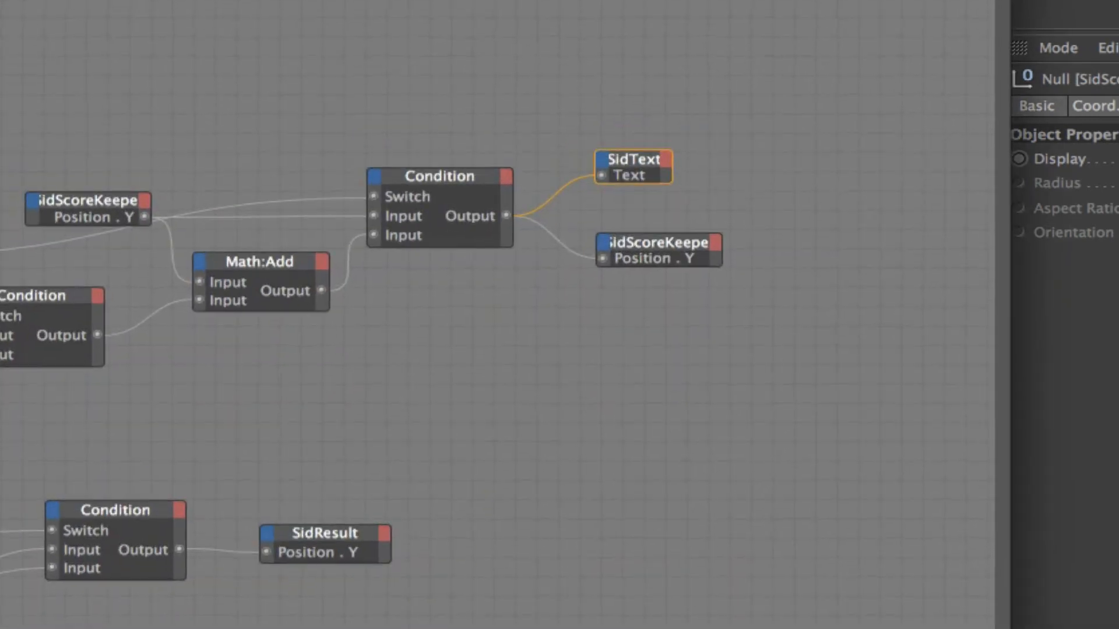
scroll(373, 349, "up", 3)
left_click_drag(611, 95, 628, 85)
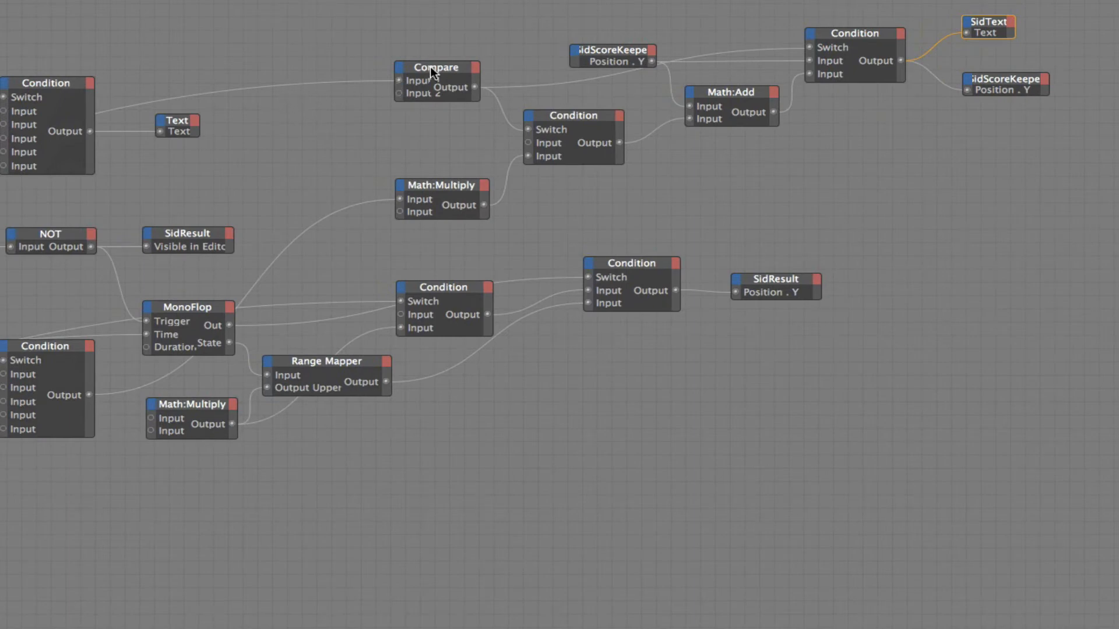
left_click(431, 67)
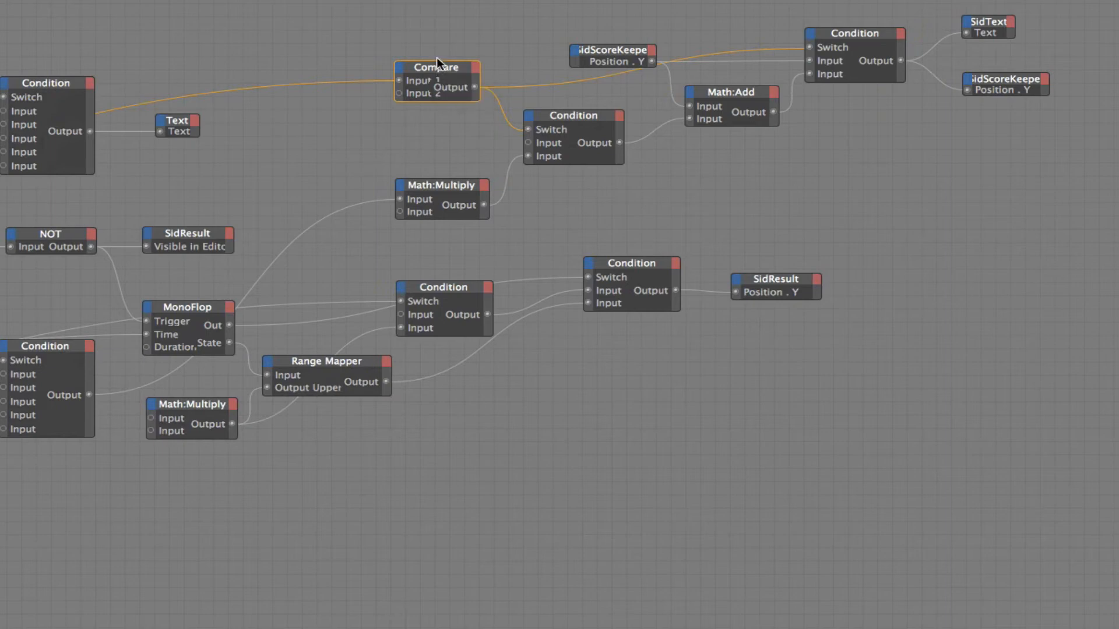
left_click(563, 117)
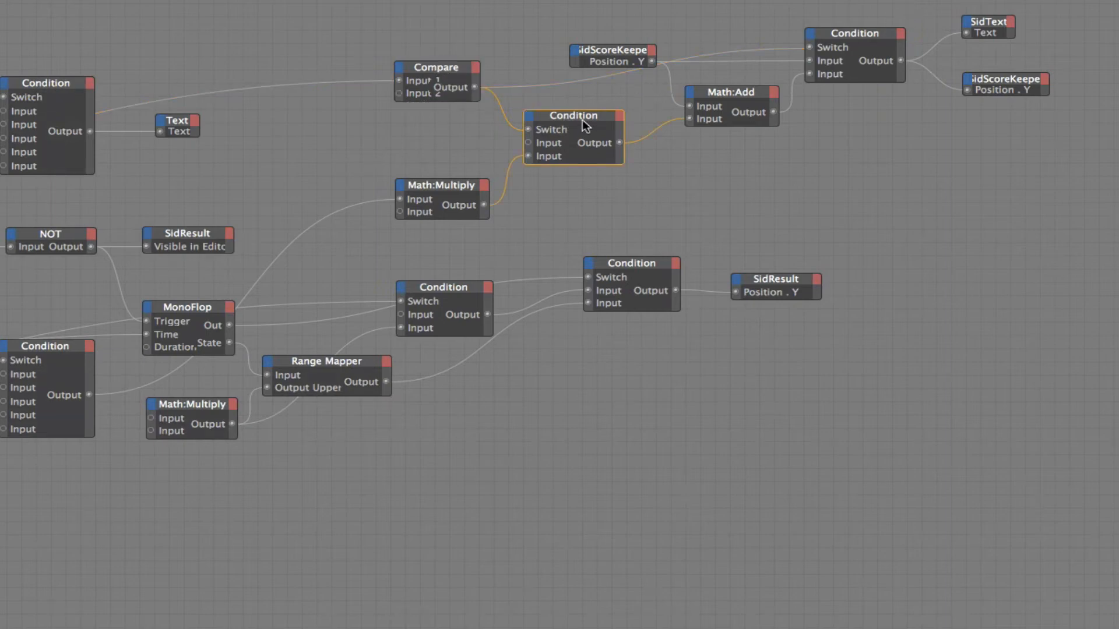
left_click(39, 350)
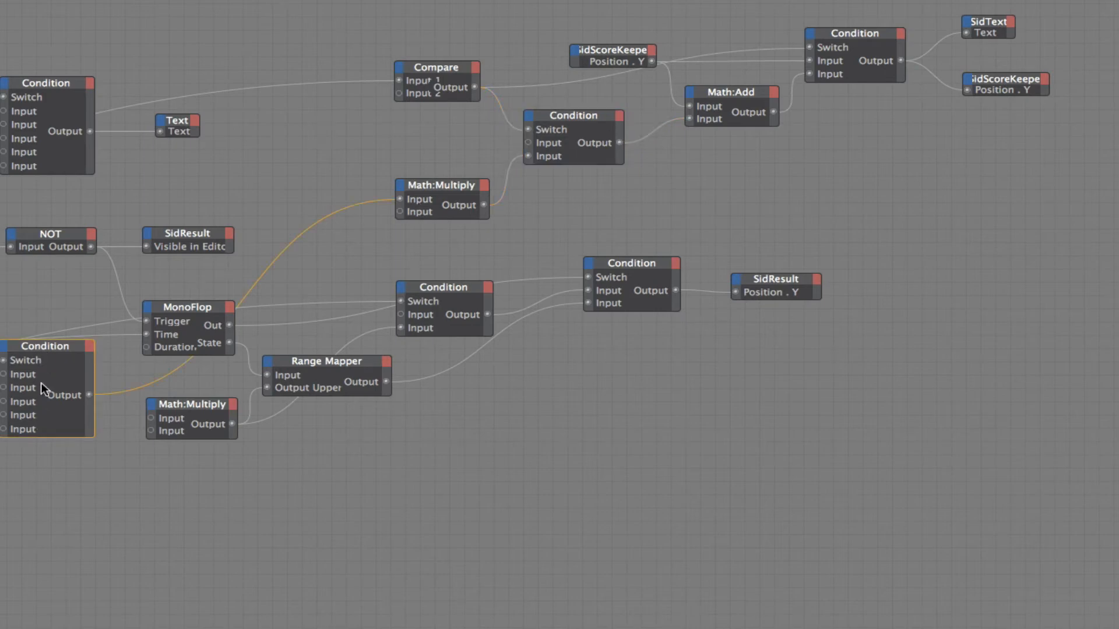
left_click(453, 184)
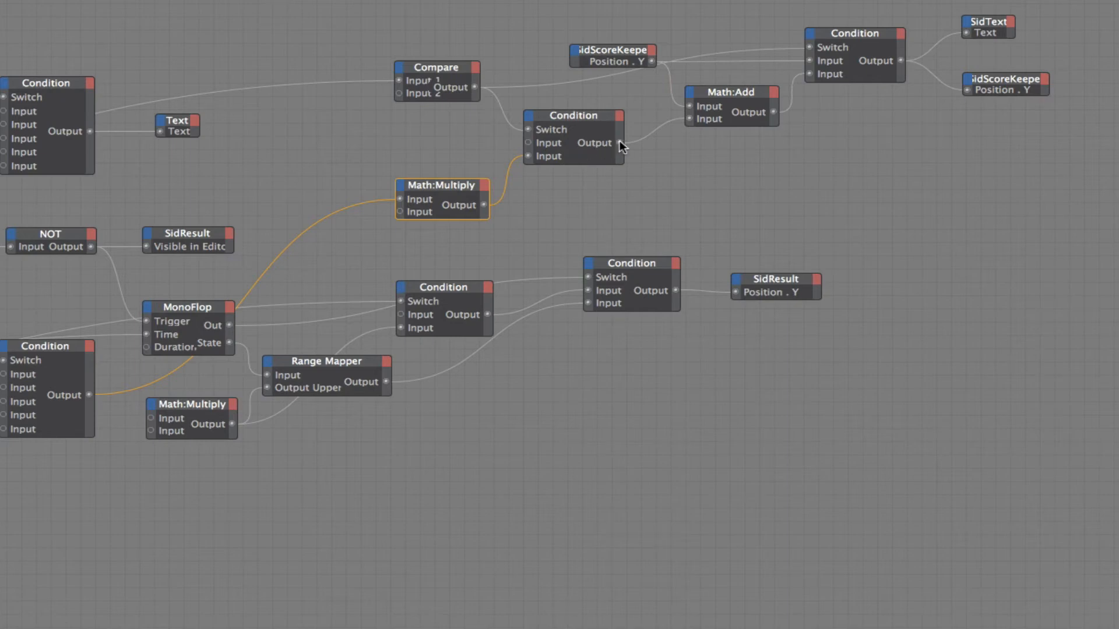
left_click(733, 93)
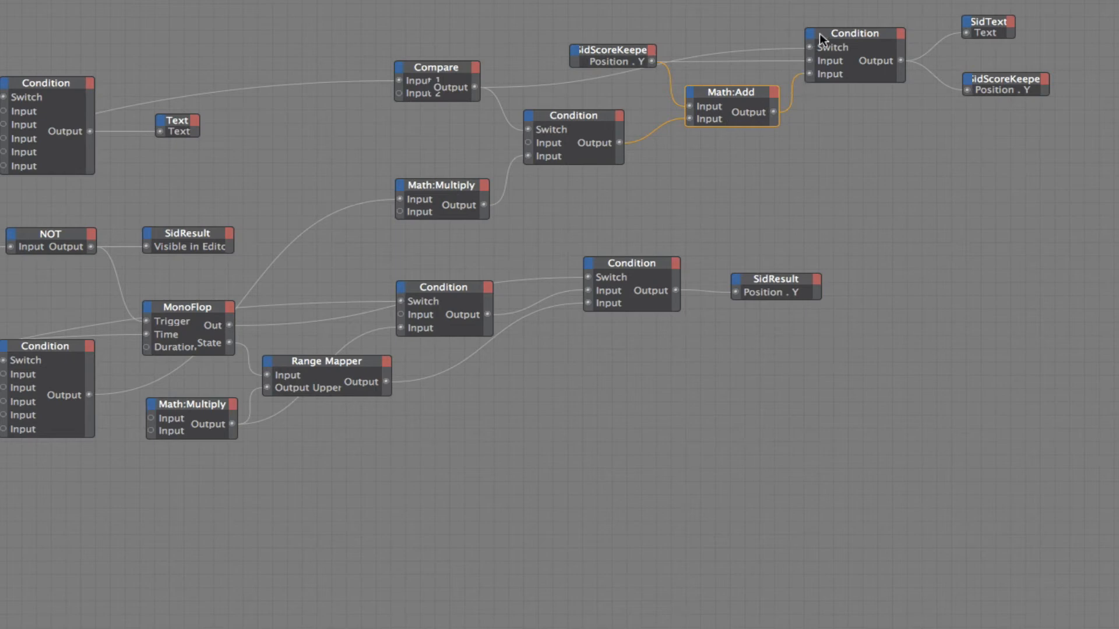
left_click(419, 64)
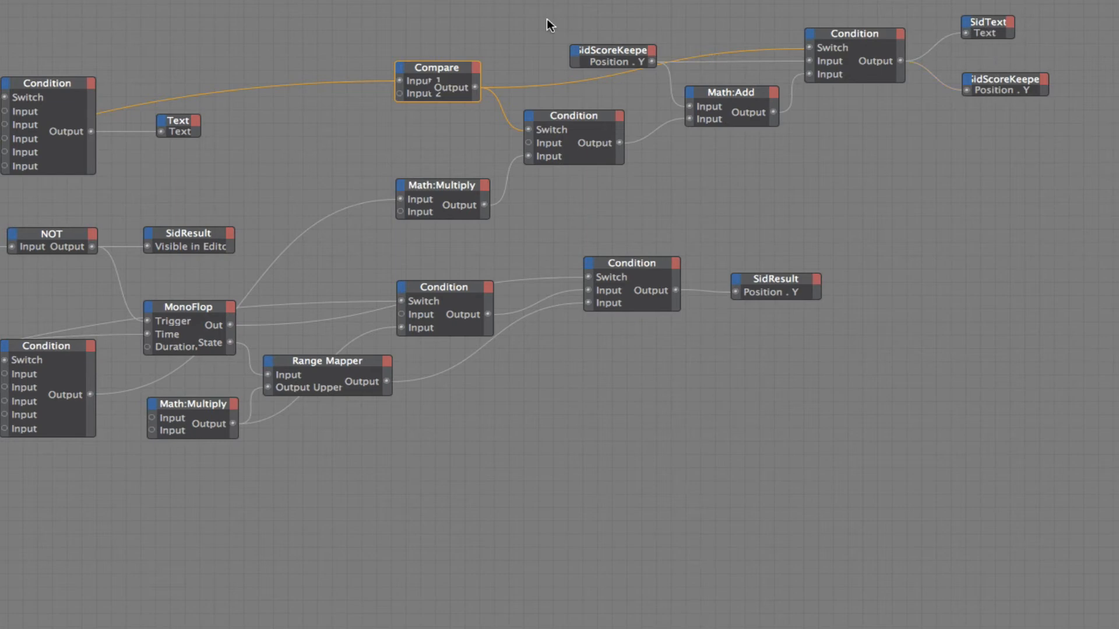
left_click(613, 50)
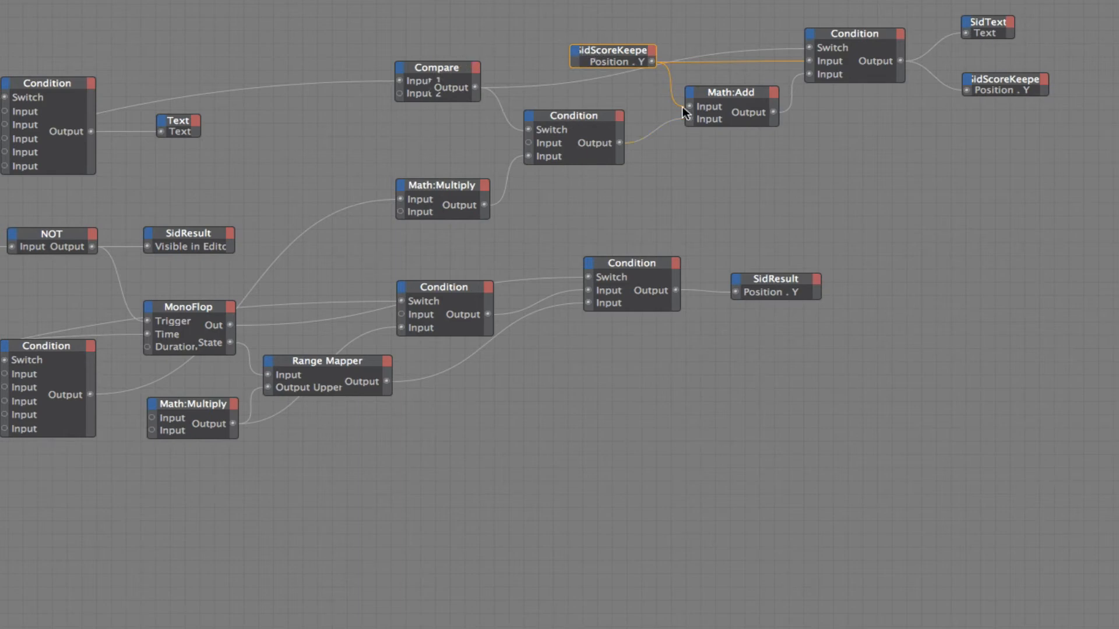
left_click_drag(683, 106, 689, 107)
- Uncover the viewport and play the race from frame 0, checking Sid's score against SidScoreKeeper's Y position
left_click_drag(834, 3, 659, 607)
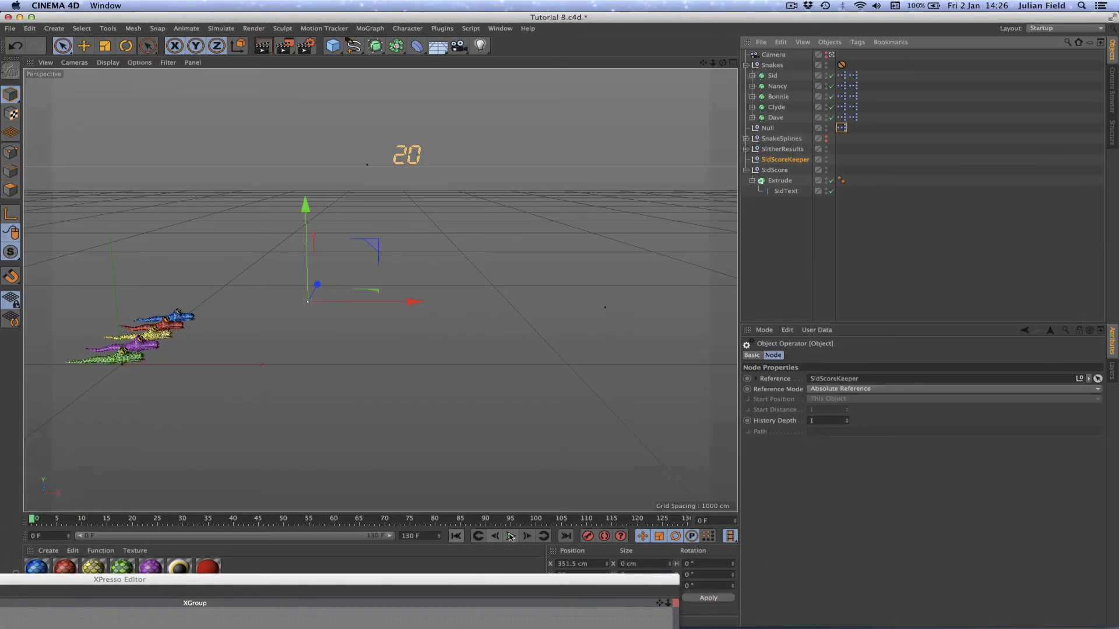
left_click(726, 533)
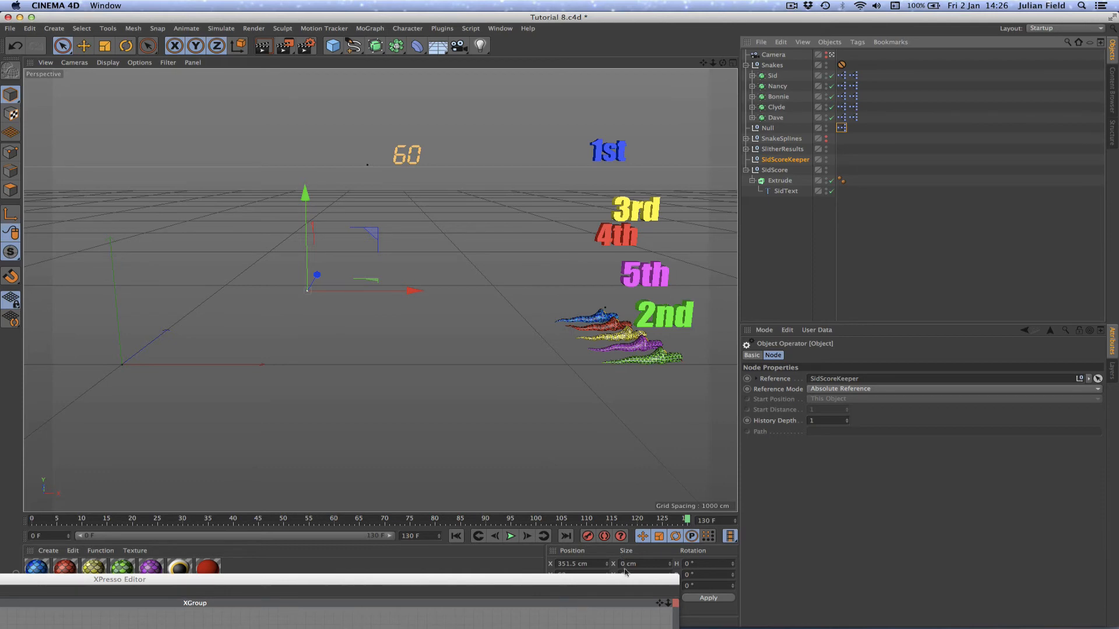
left_click_drag(626, 576, 630, 601)
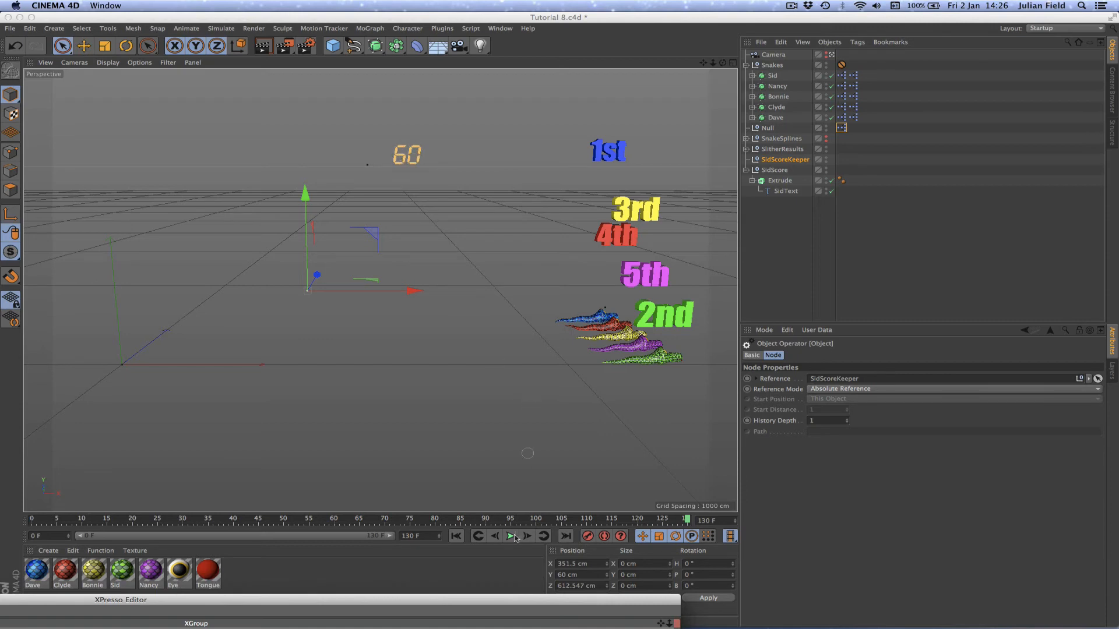
- Return to the XPresso graph, frame Sid's and Nancy's result and score nodes, and deselect them
left_click_drag(462, 603, 676, 29)
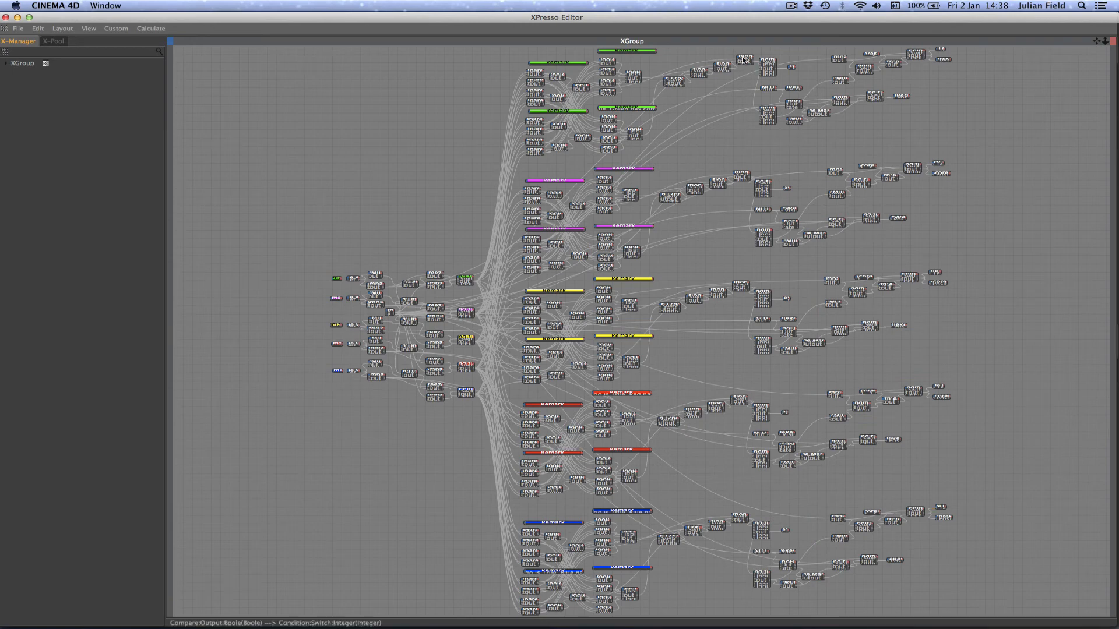
left_click_drag(757, 51, 967, 256)
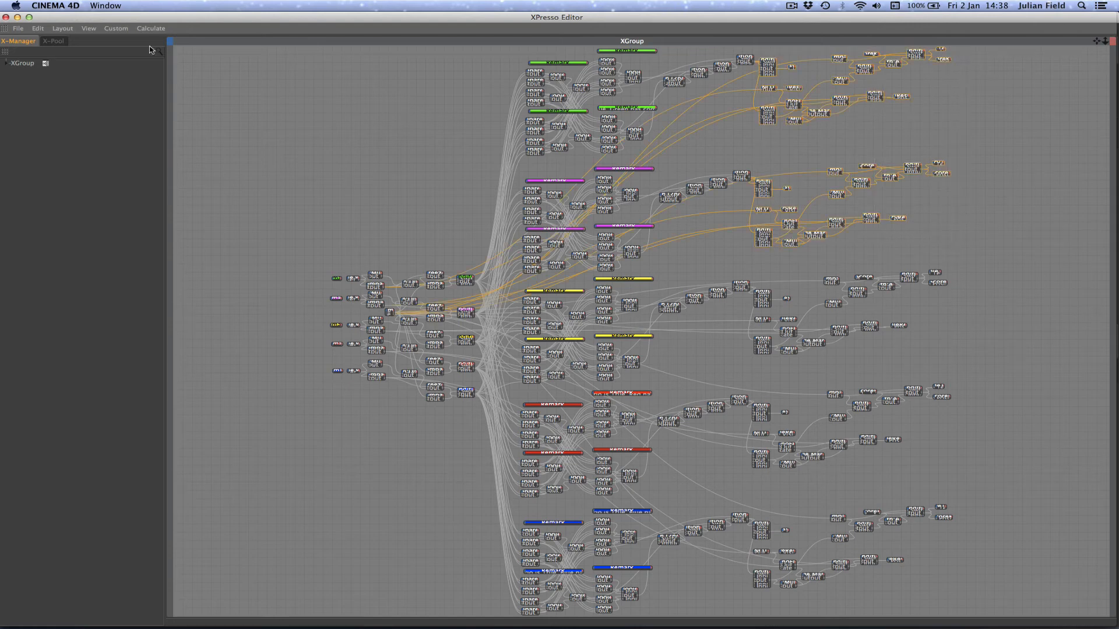
left_click(89, 29)
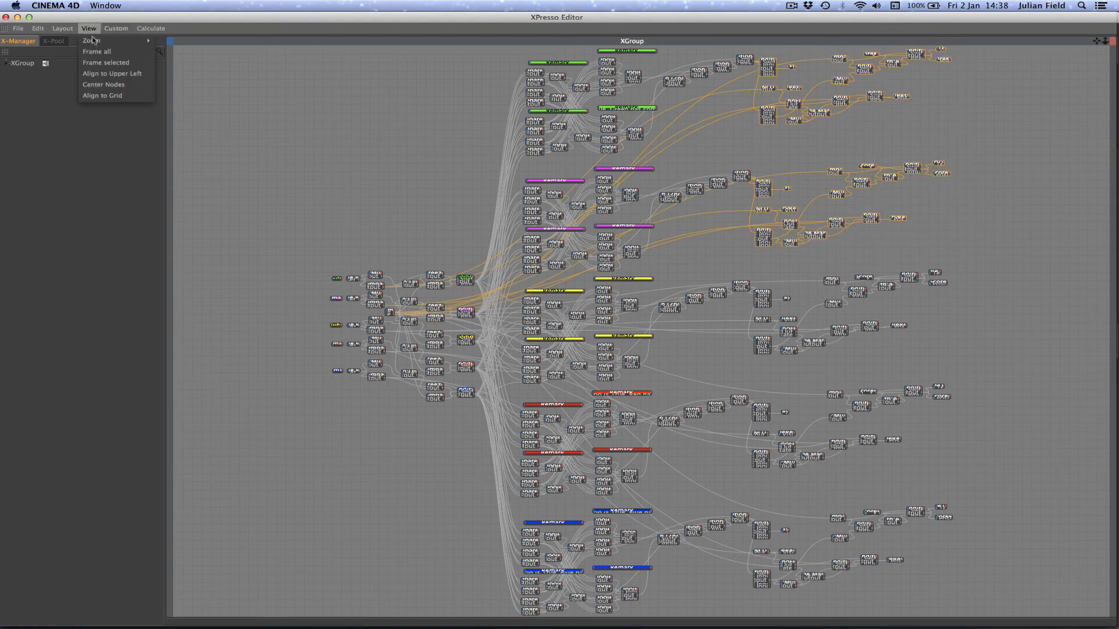
left_click(99, 66)
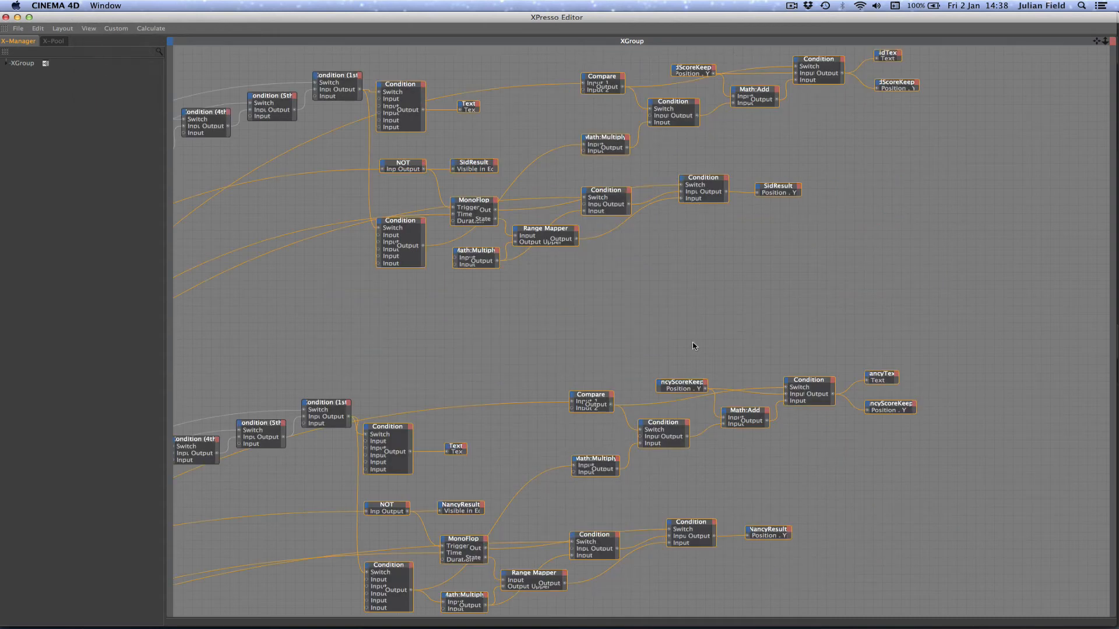
left_click(693, 346)
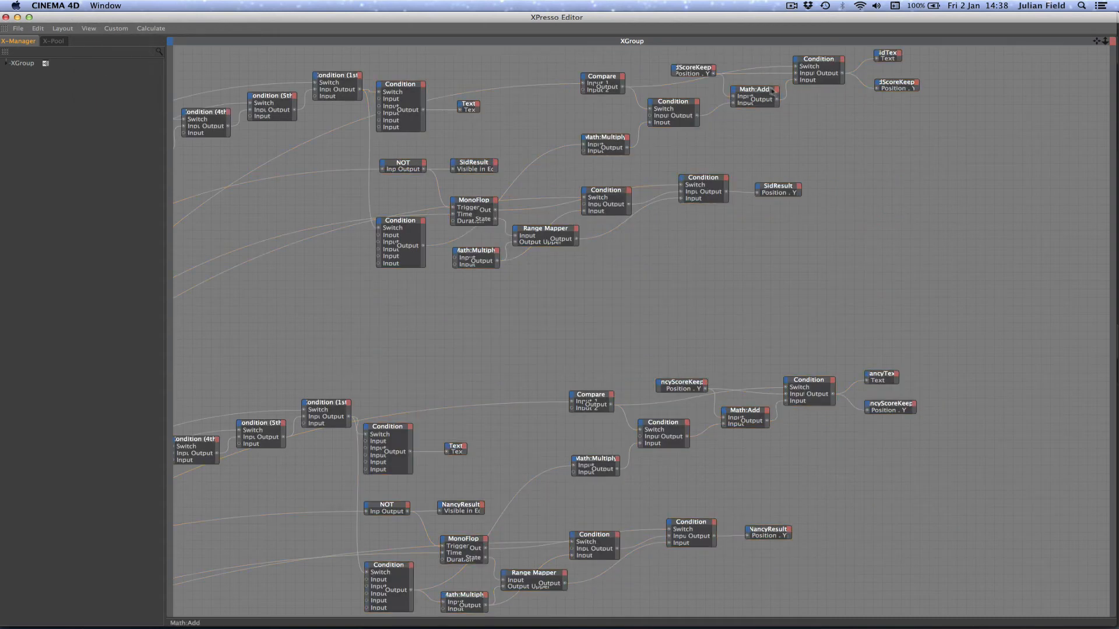
- Examine Nancy's duplicated score nodes, checking Compare, Math:Multiply, NancyText and both NancyScoreKeeper nodes
left_click(584, 397)
left_click(594, 463)
left_click(896, 377)
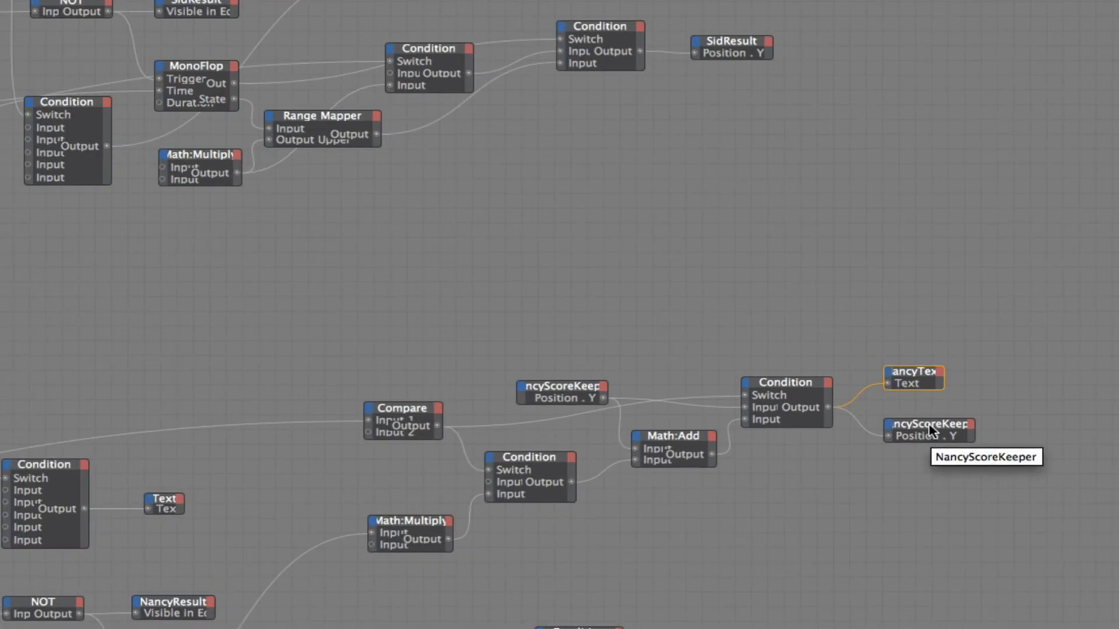
left_click(931, 433)
left_click(553, 395)
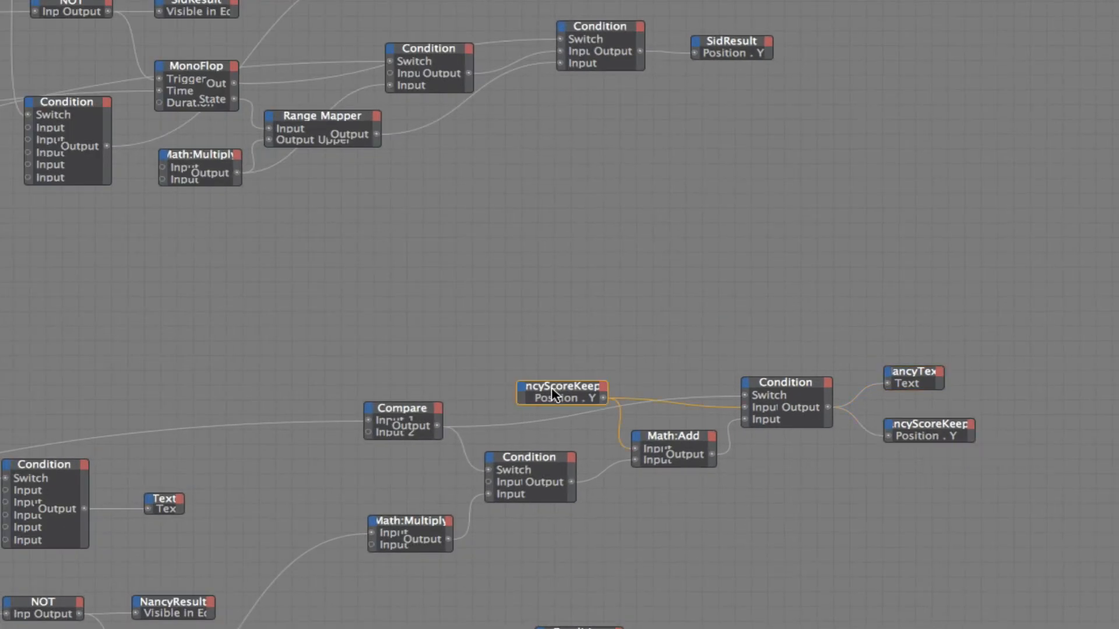
left_click(917, 423)
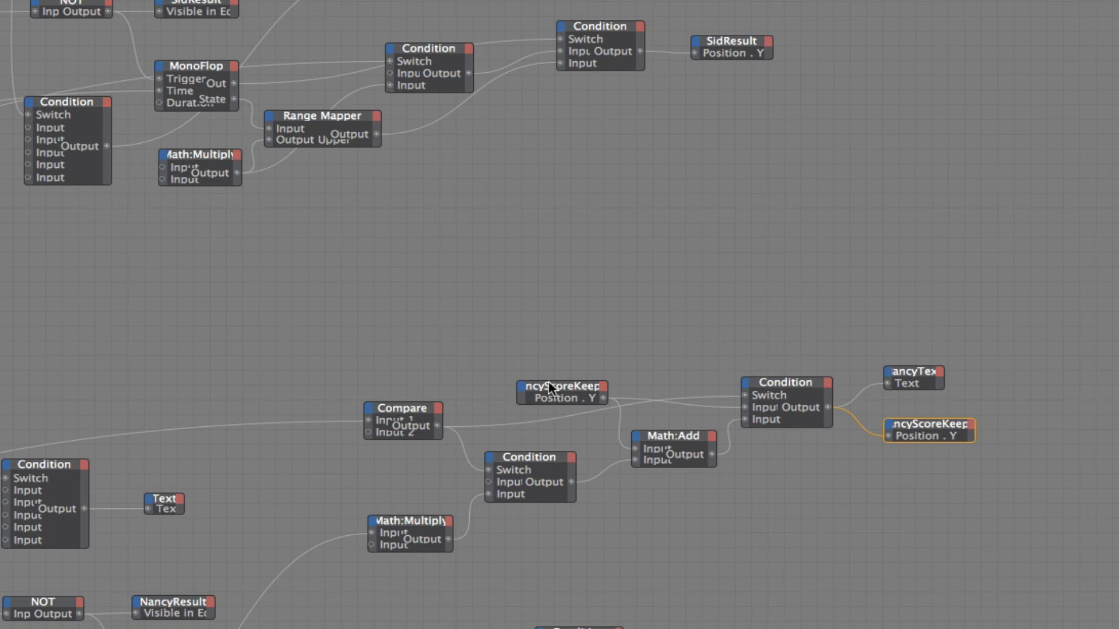
left_click(561, 396)
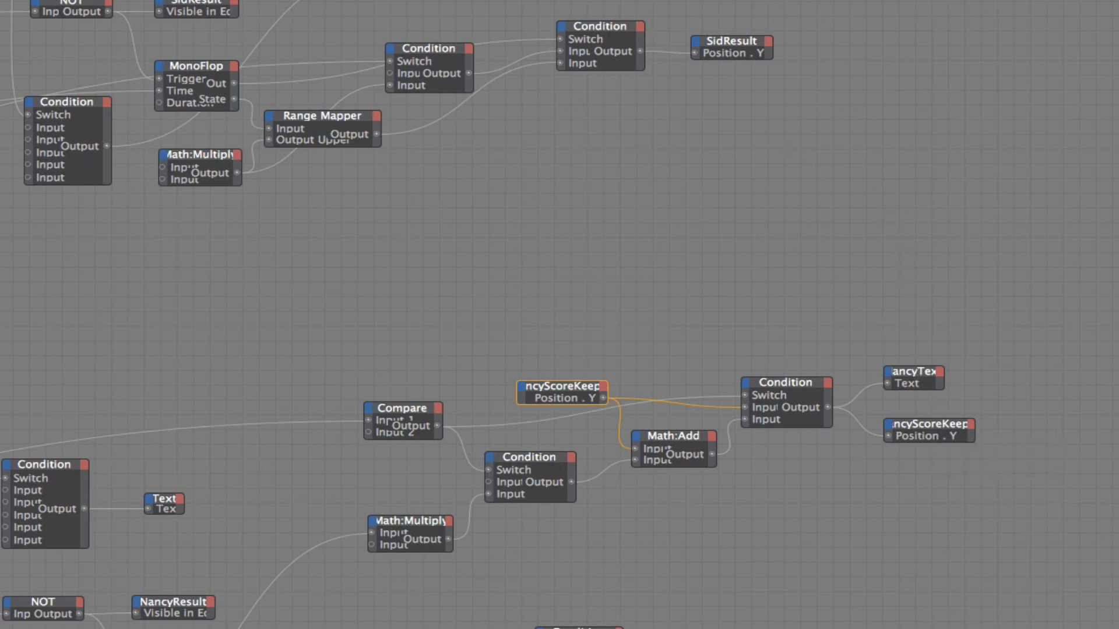
middle_click_drag(559, 314, 635, 371, "alt")
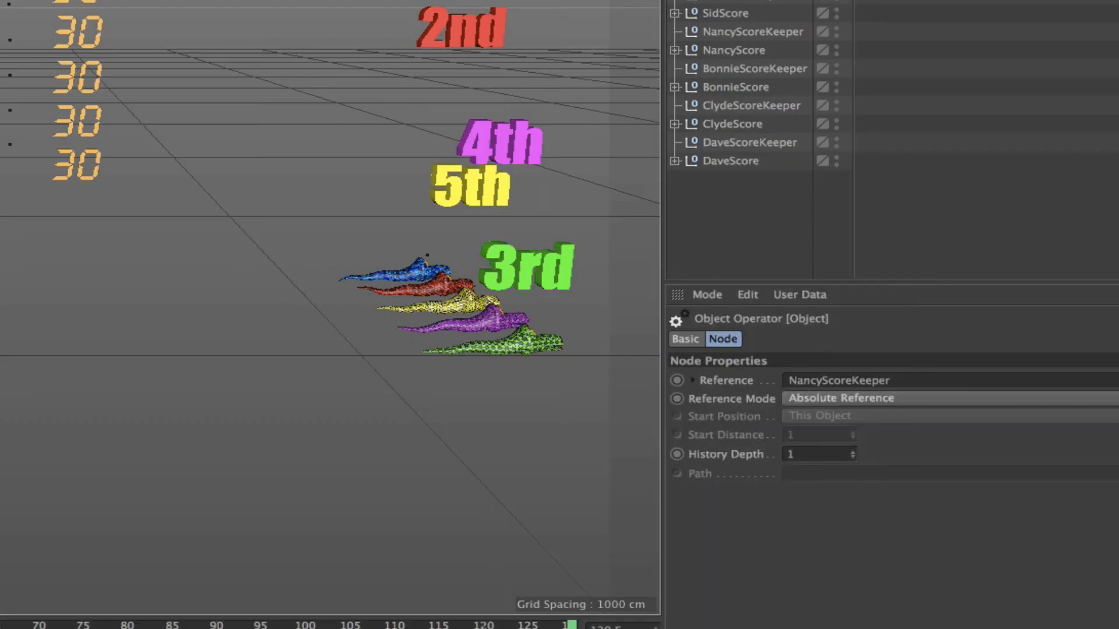
- Rewind to frame 0 and set the Y position of all five ScoreKeeper nulls to 0 cm, clearing the selection
left_click(465, 540)
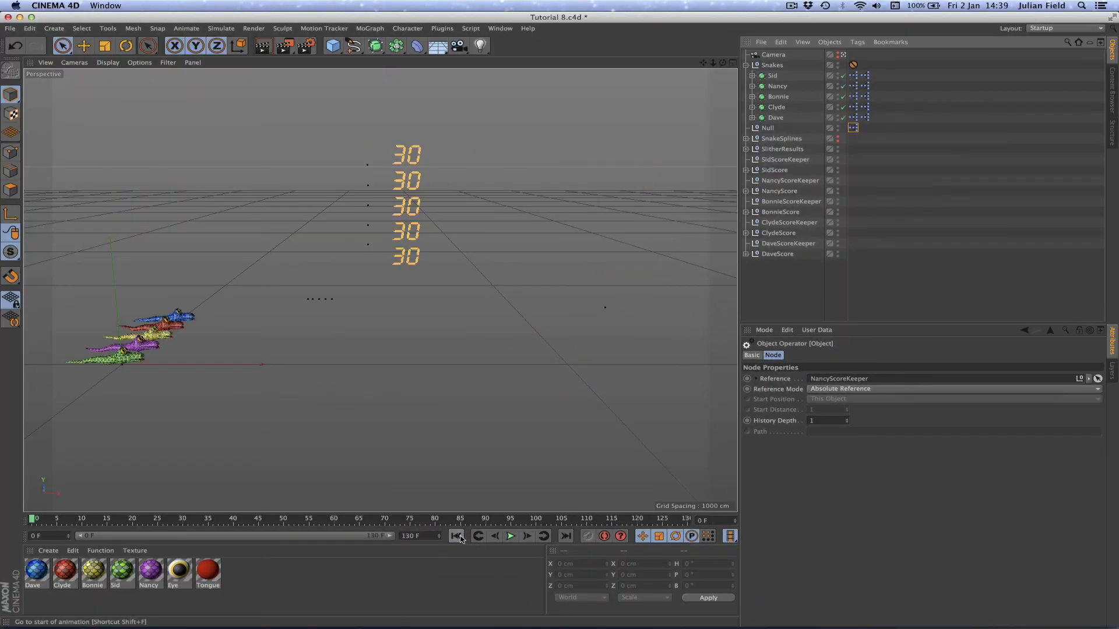
left_click(796, 244)
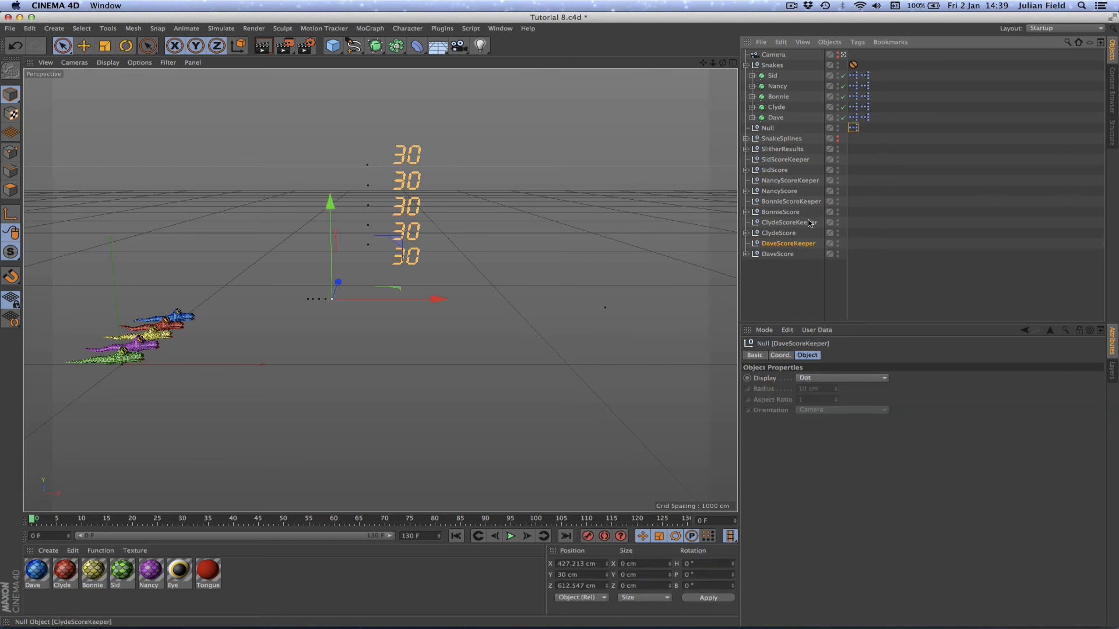
left_click(788, 223, "shift")
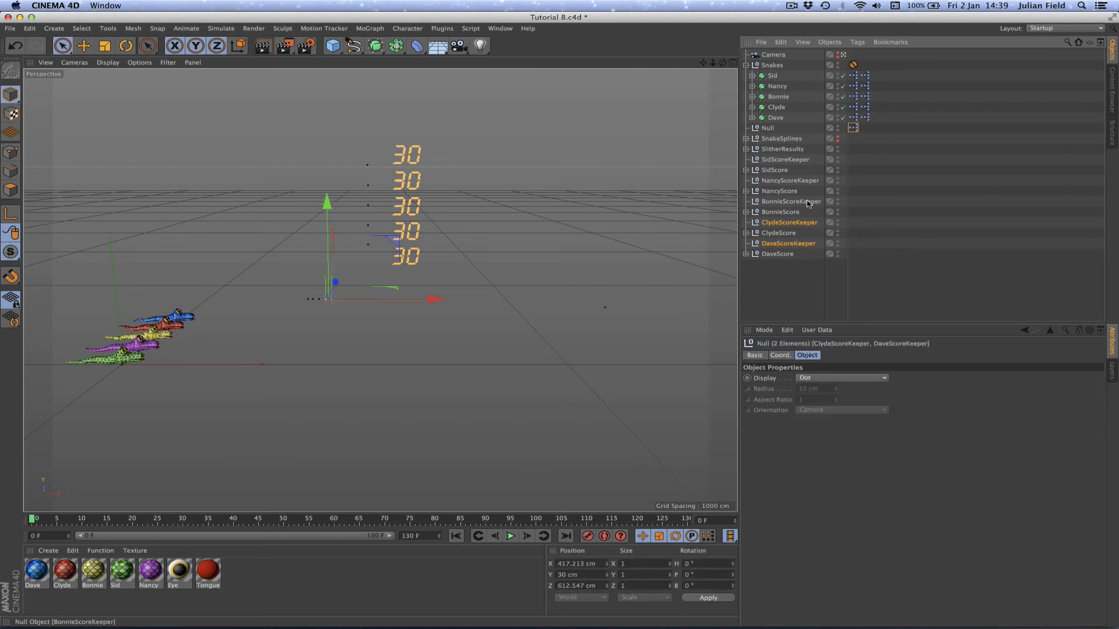
left_click(807, 201, "shift")
left_click(807, 181, "shift")
left_click(804, 160, "shift")
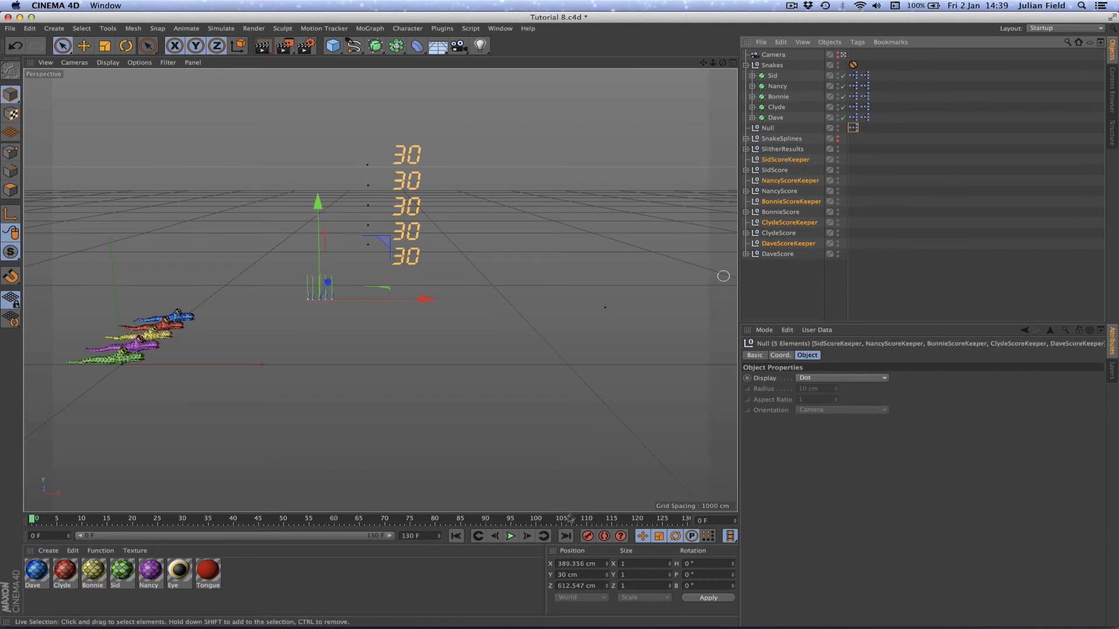
double_click(563, 574)
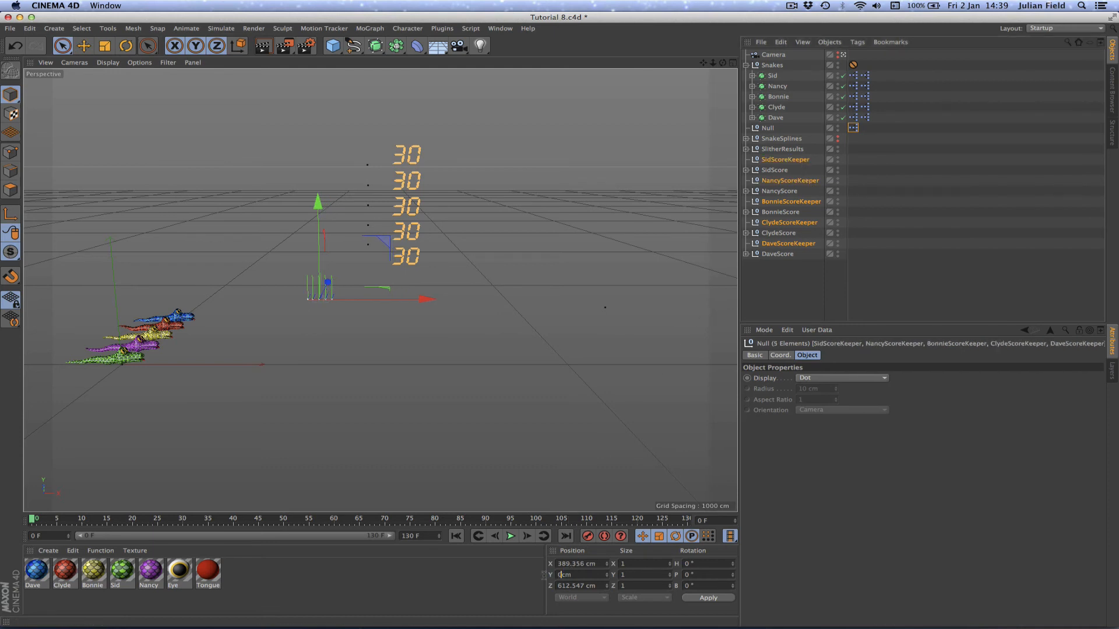
type("0")
key("Return")
left_click(791, 273)
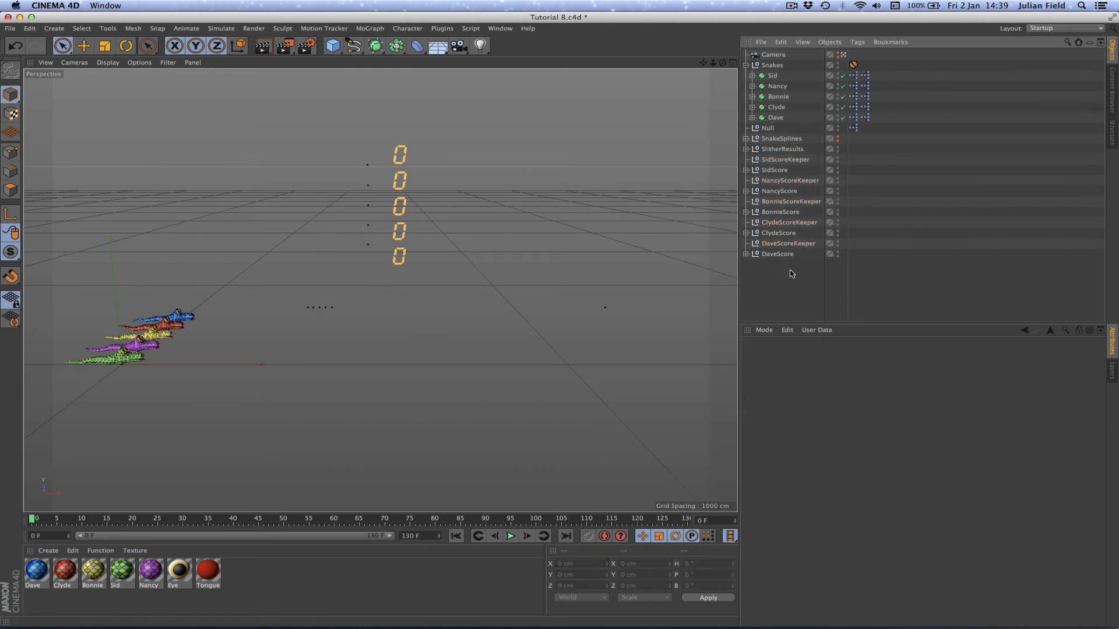
- Play the race twice, selecting the five ScoreKeeper nulls between runs, to check that all scores accumulate
left_click(510, 536)
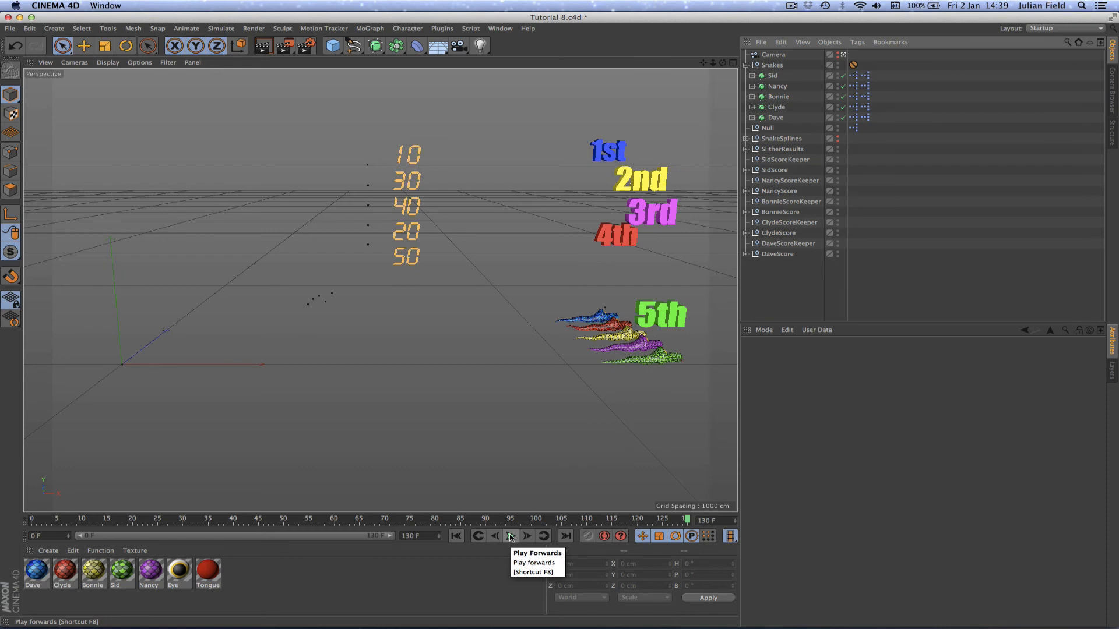
left_click(511, 536)
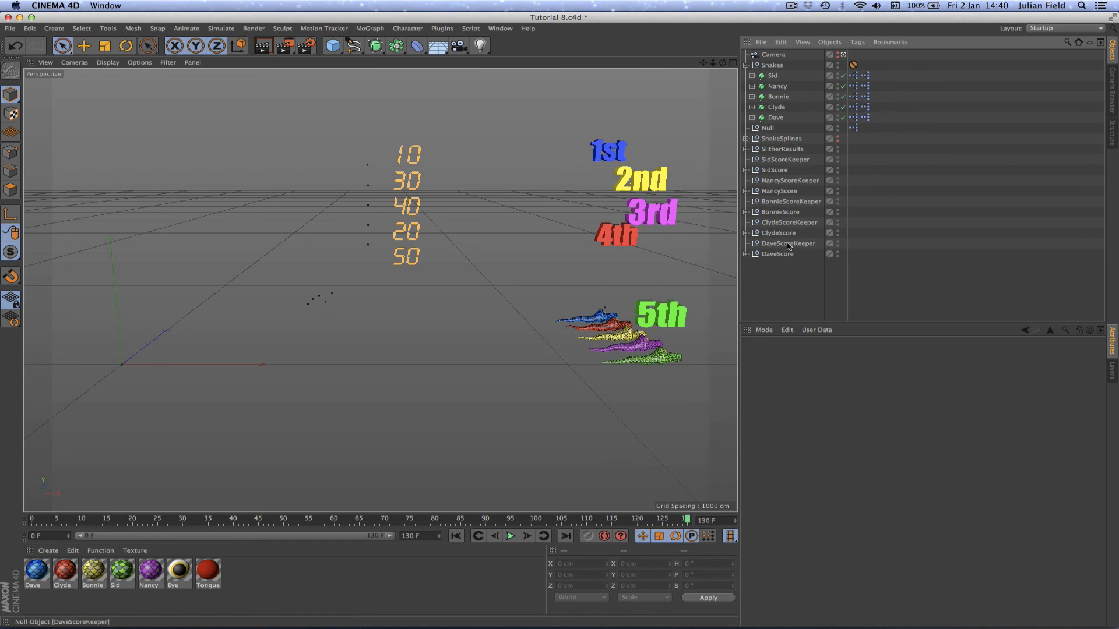
mouse_move(341, 294)
left_mouse_down()
mouse_move(307, 302)
mouse_move(344, 300)
left_mouse_up()
left_click(456, 536)
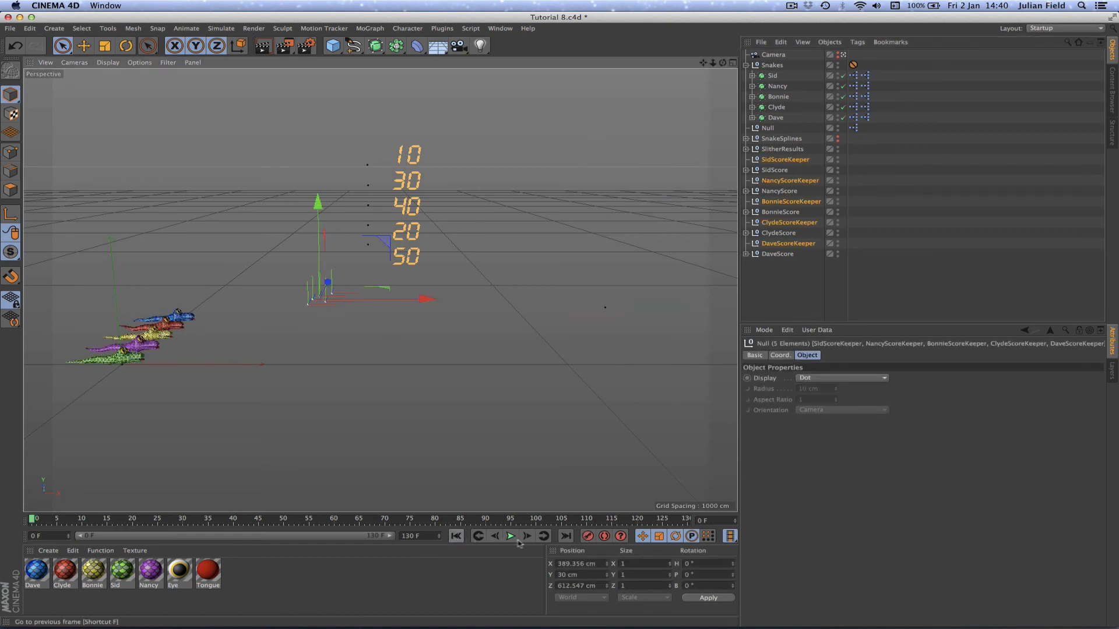
left_click(511, 537)
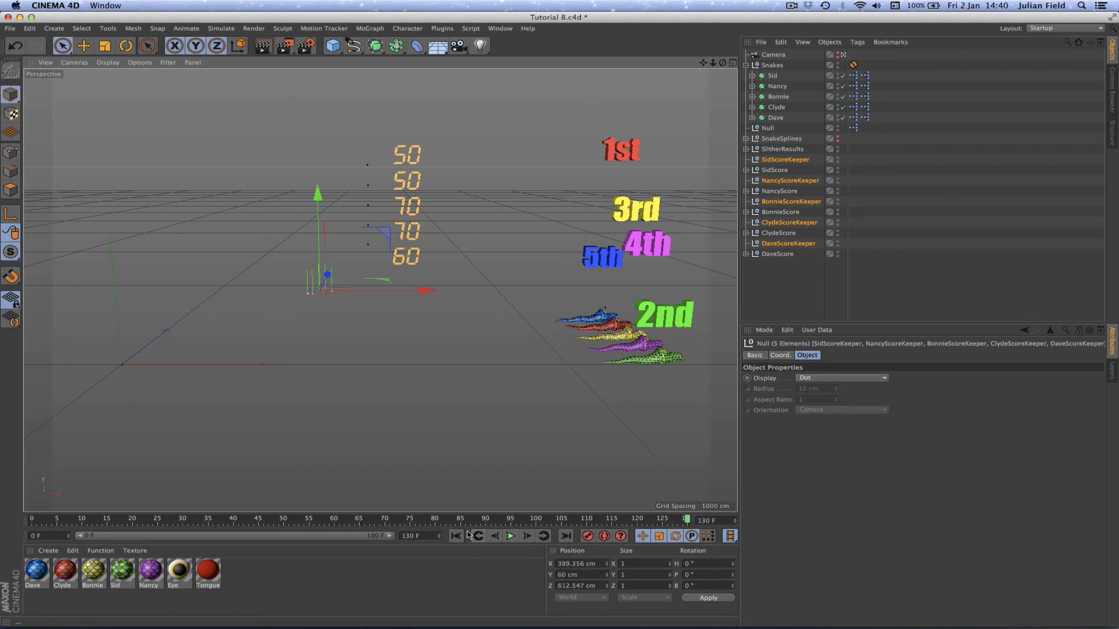
- Open the Null's XPresso graph and examine Sid's score nodes from Compare and Math:Multiply to SidText and SidScoreKeeper
left_click(854, 128)
double_click(854, 130)
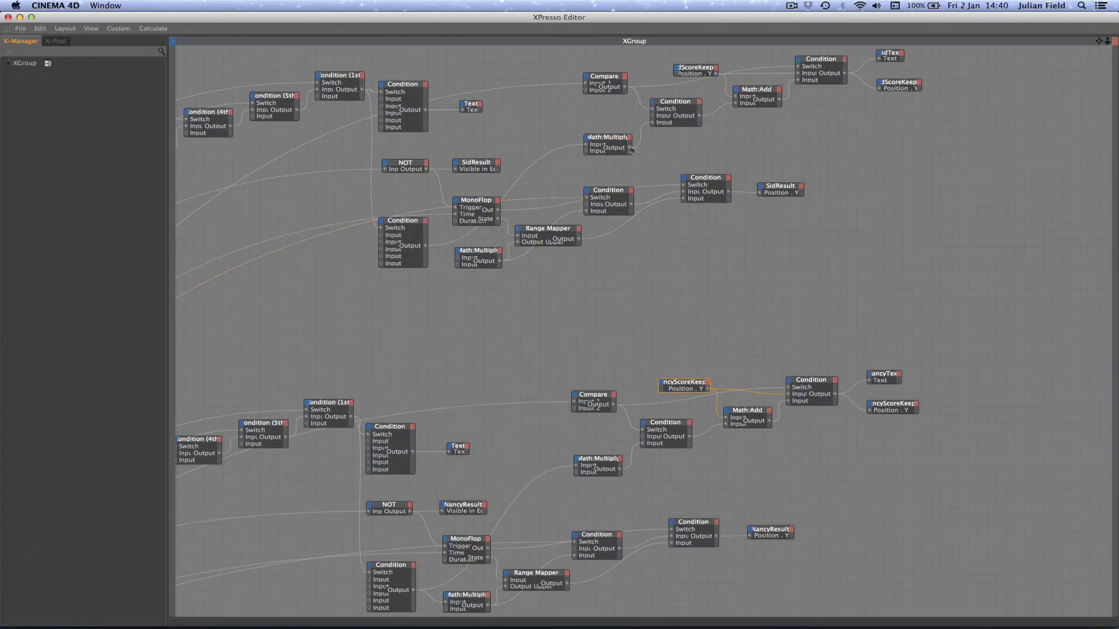
left_click_drag(580, 54, 904, 152)
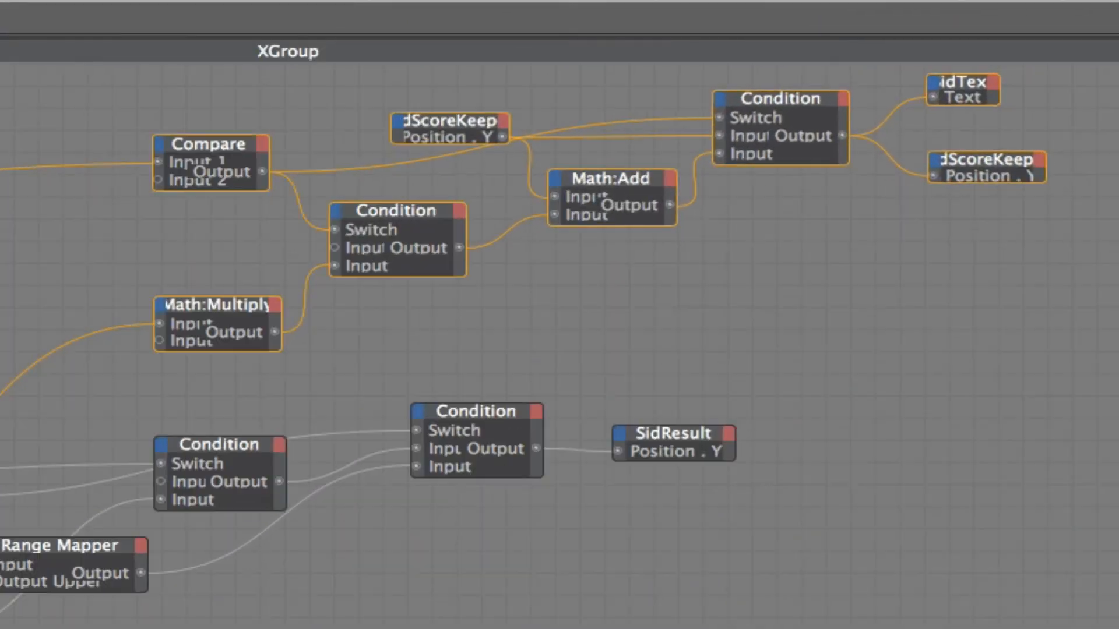
left_click_drag(1108, 51, 977, 196)
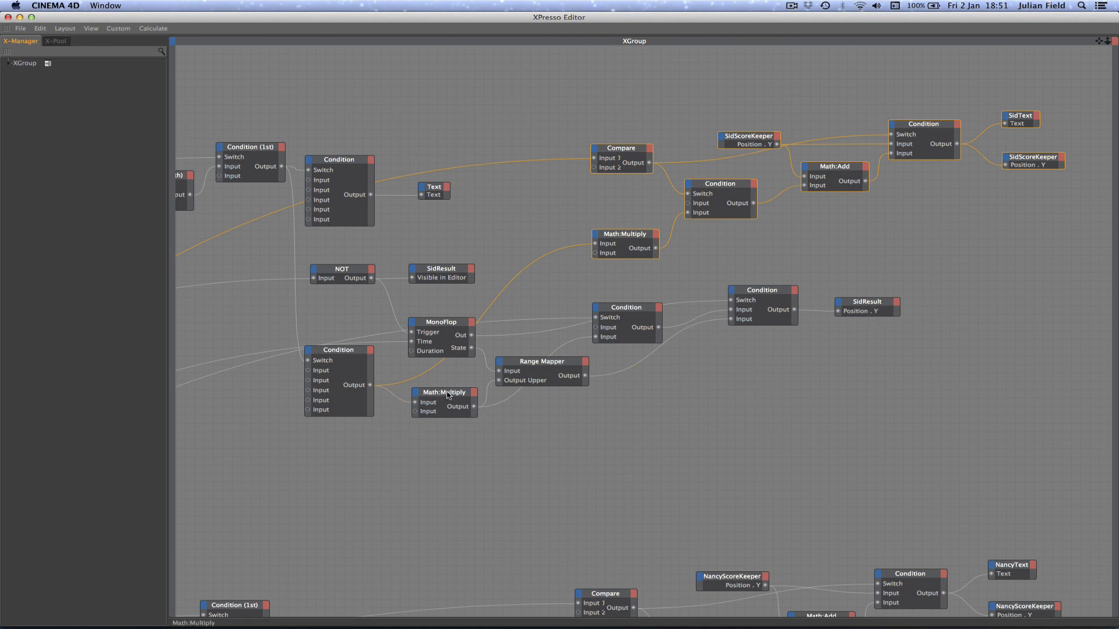
- Close the XPresso graph, clear the object selection and play the race from frame 0
left_click(8, 16)
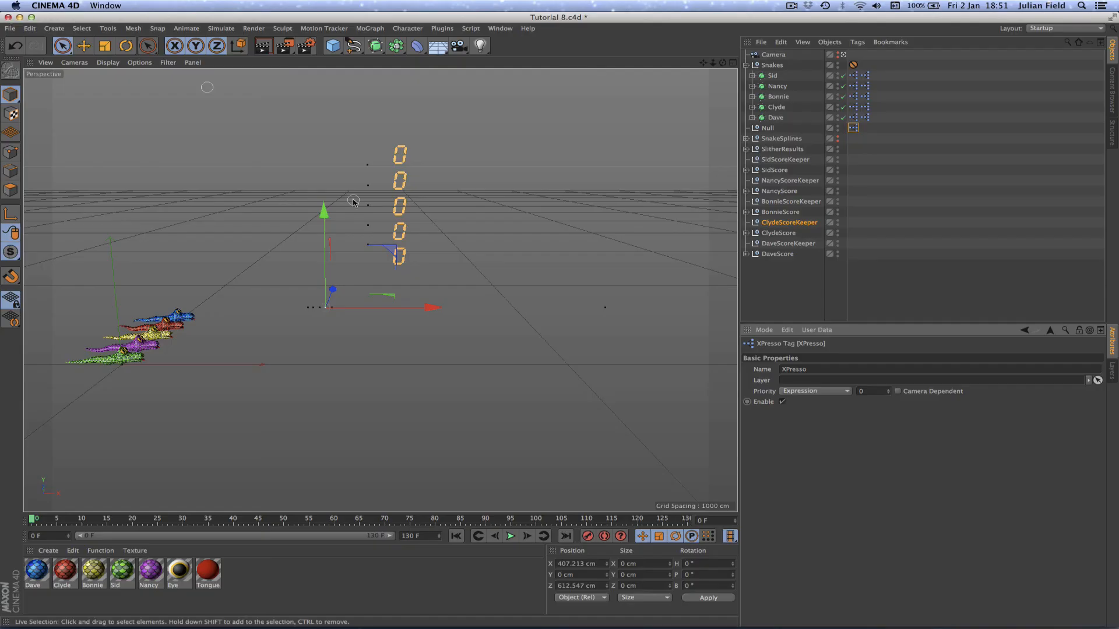
left_click(749, 303)
left_click(510, 536)
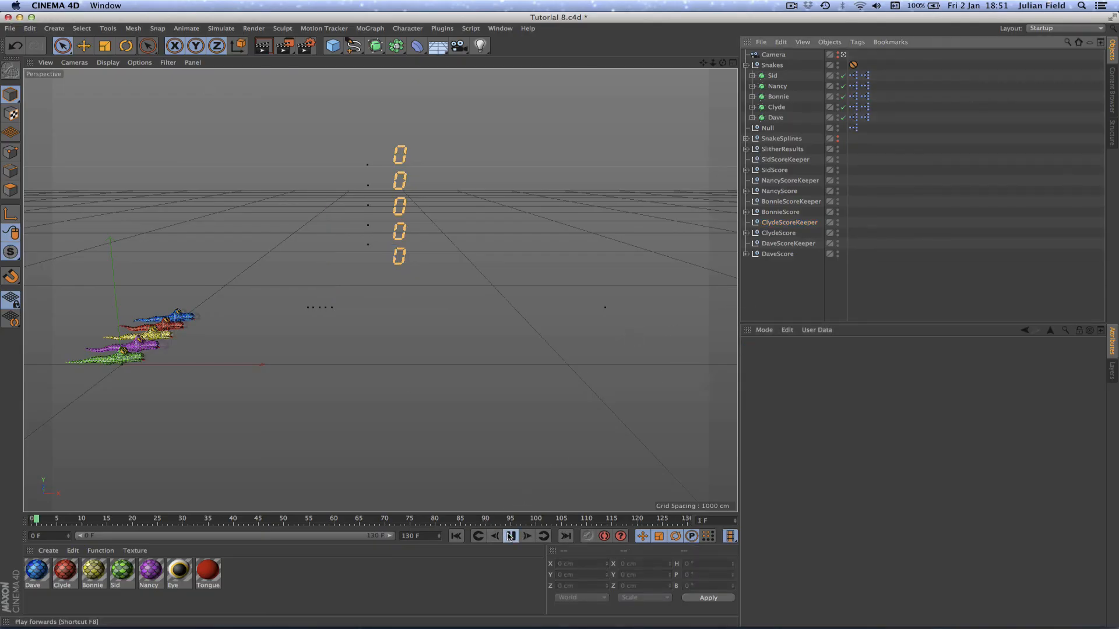